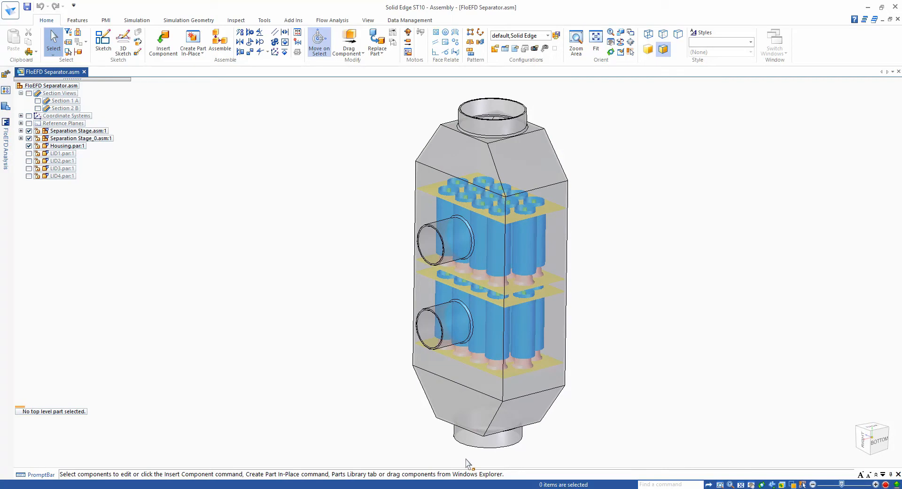
- Expand the first separation stage and its Vortex Tubes subassembly, and open the first vortex tube assembly in its own window
middle_click_drag(369, 447, 236, 278)
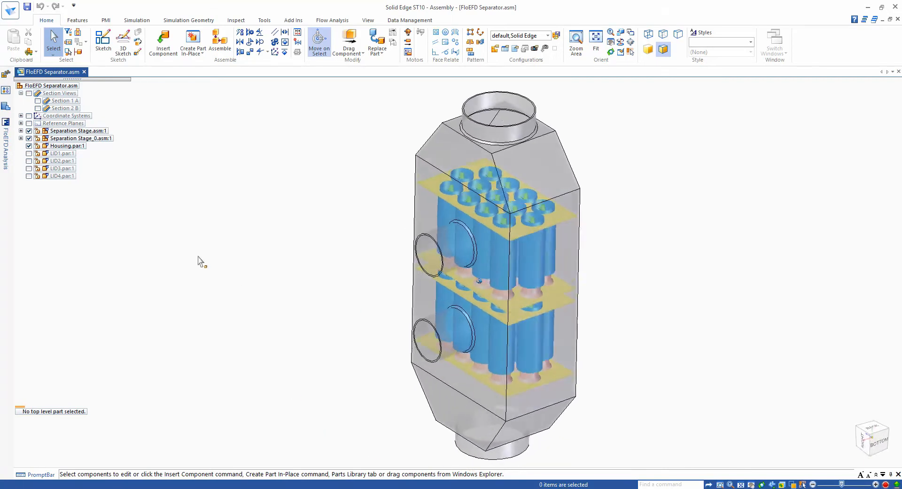
left_click(20, 130)
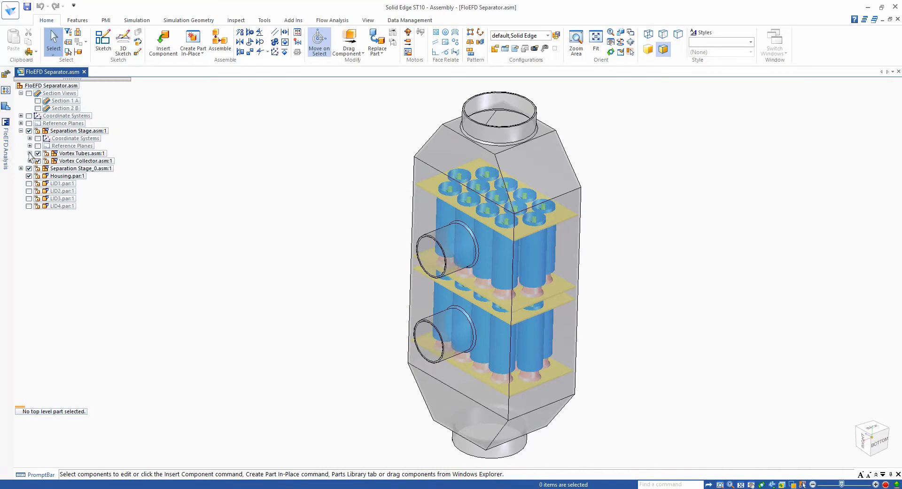
left_click(30, 153)
left_click(90, 177)
right_click(91, 178)
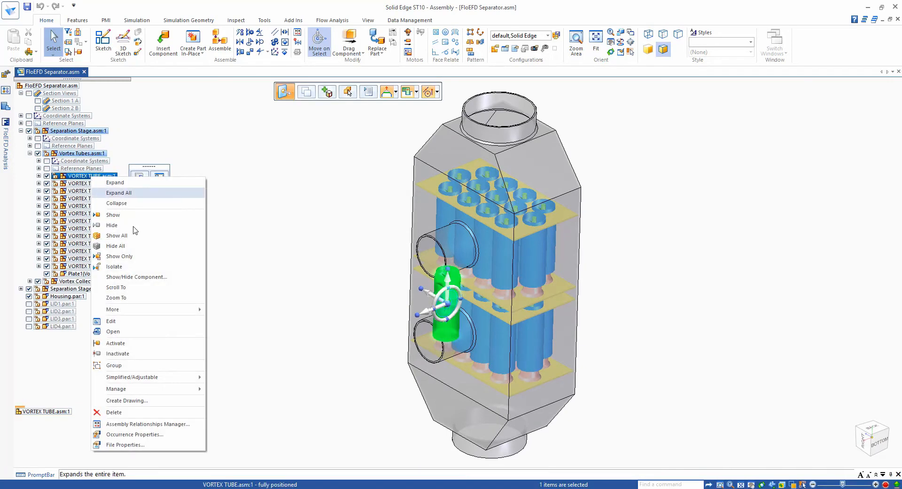
left_click(127, 334)
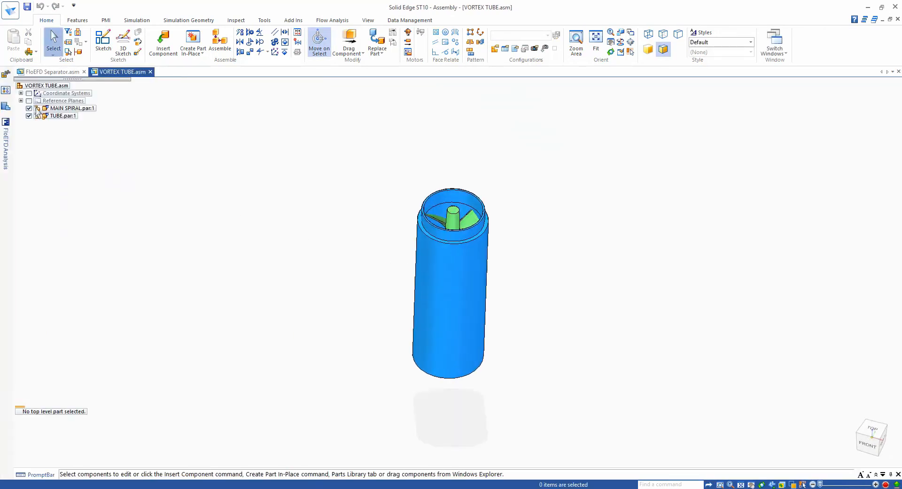
- Hide TUBE.par:1 to inspect the main spiral, show the tube again and close the vortex tube assembly
left_click(29, 116)
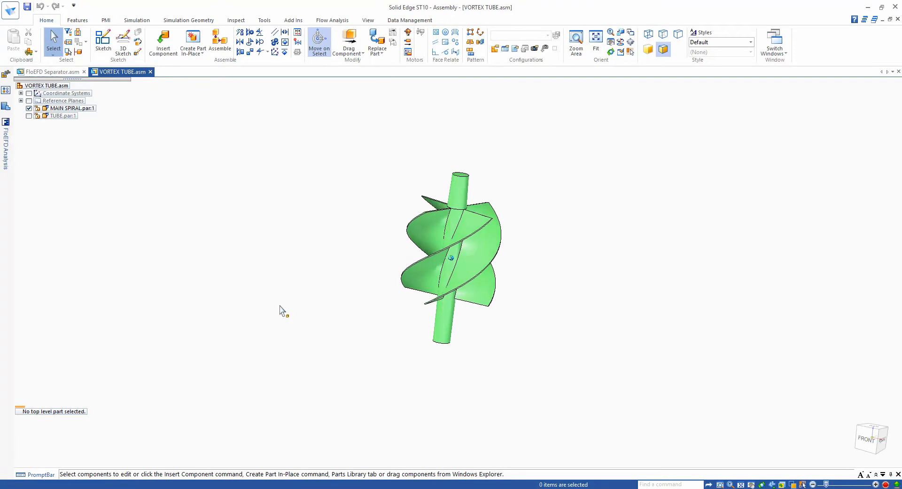
left_click(29, 116)
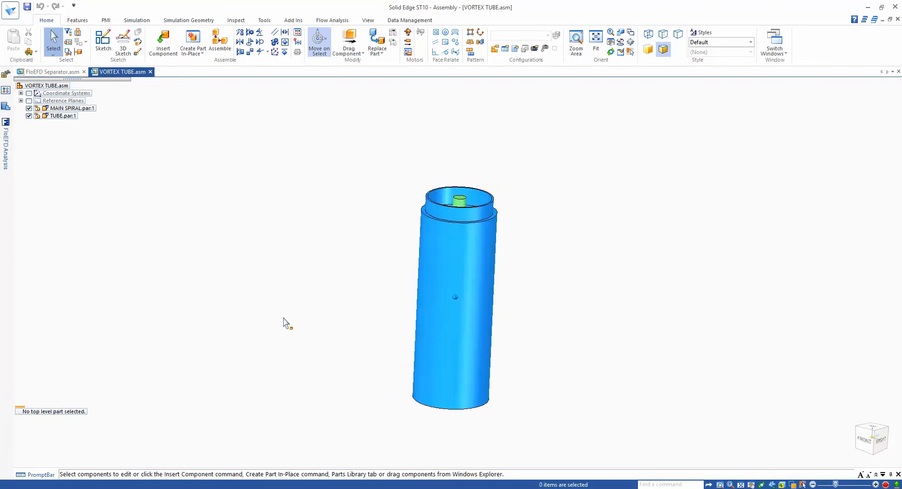
left_click(151, 71)
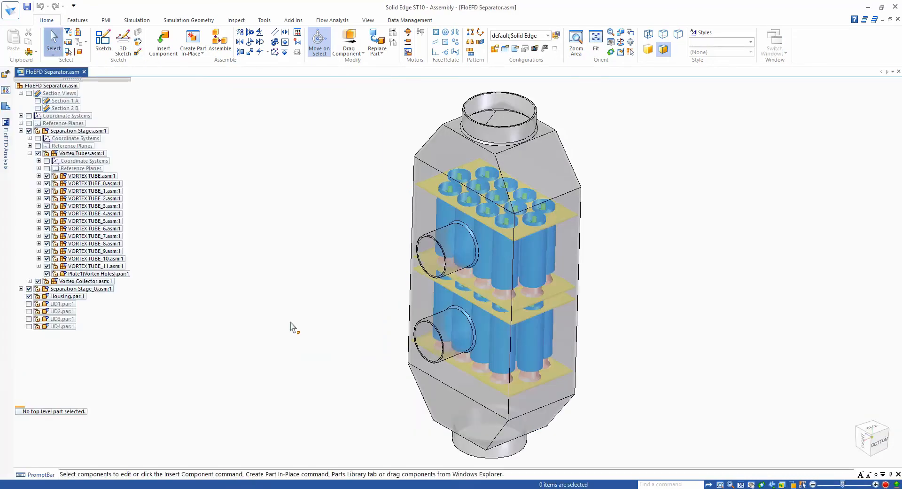
- Run a geometry check with fluid volume display on the whole separator assembly, and close the check
left_click(334, 21)
left_click(427, 34)
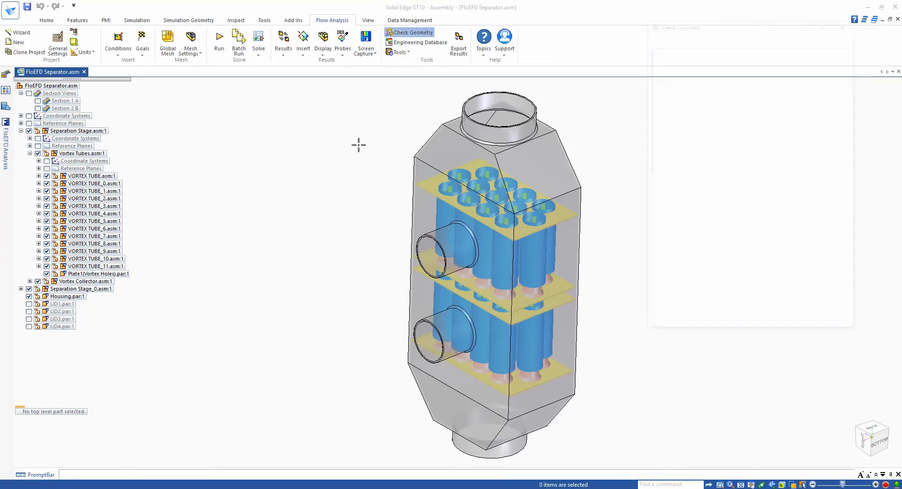
left_click(735, 305)
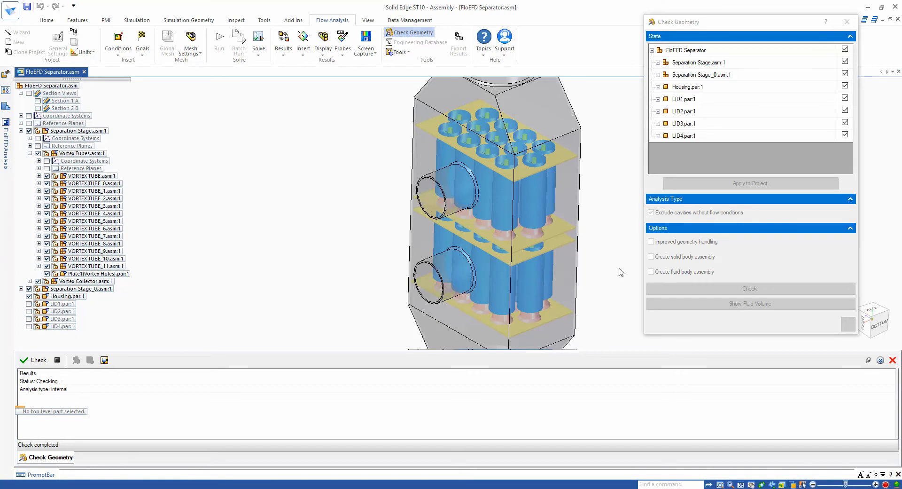
middle_click_drag(620, 272, 603, 267)
left_click(848, 325)
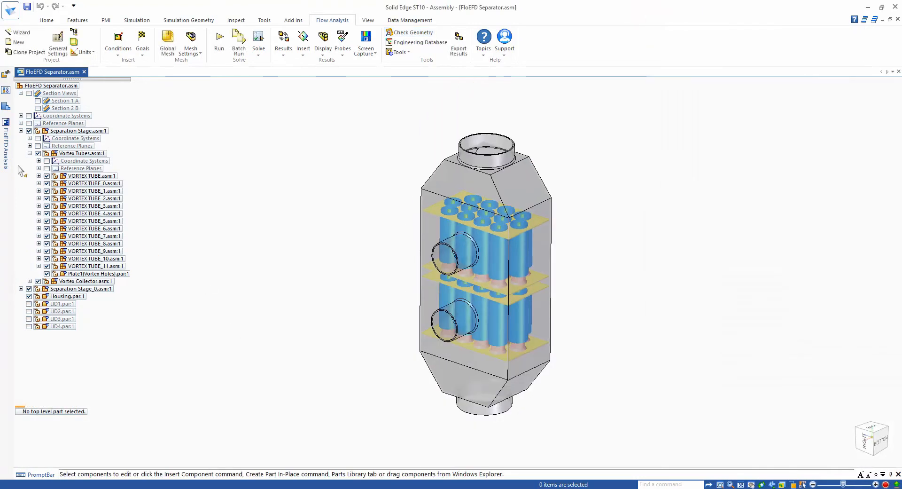
- Keep the FloEFD analysis tree docked and review the inlet volume flow and three environment pressure boundary conditions on the model
left_click(6, 149)
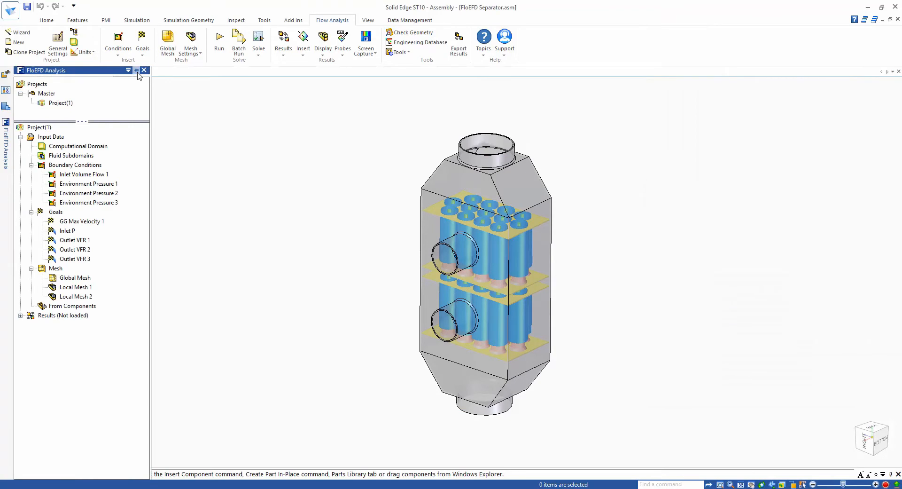
left_click(136, 70)
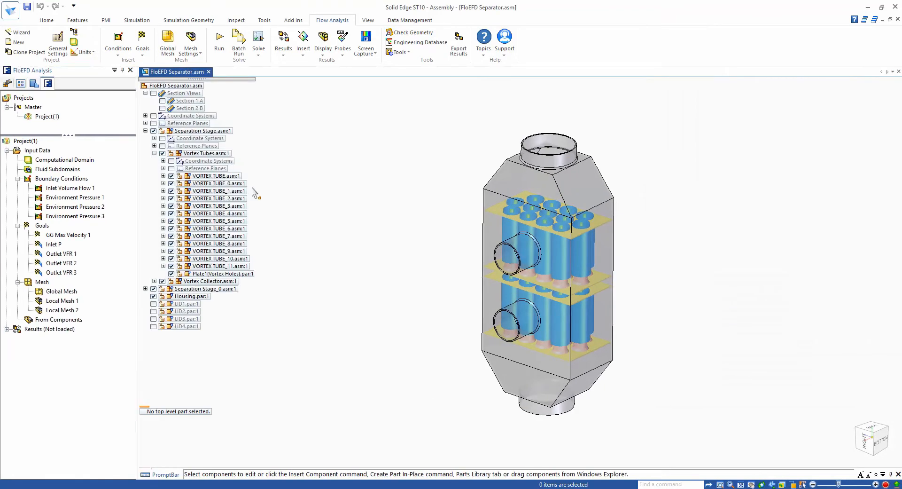
left_click(79, 189)
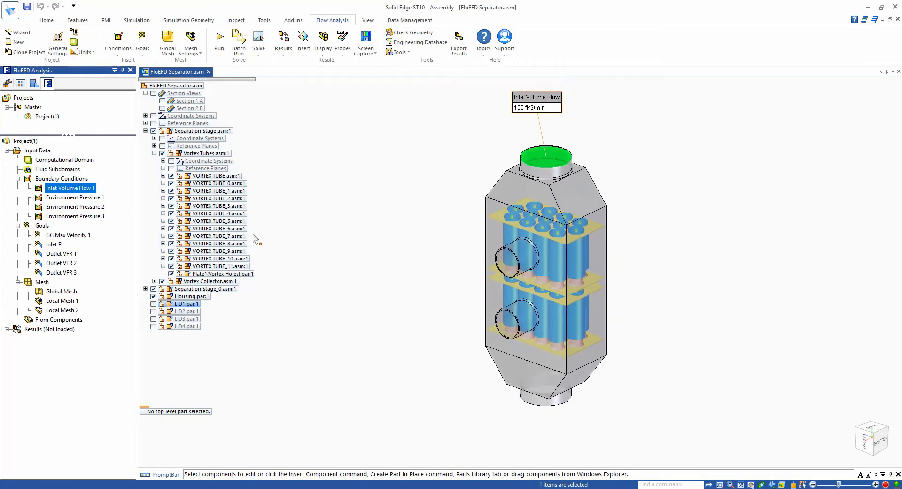
left_click(94, 198)
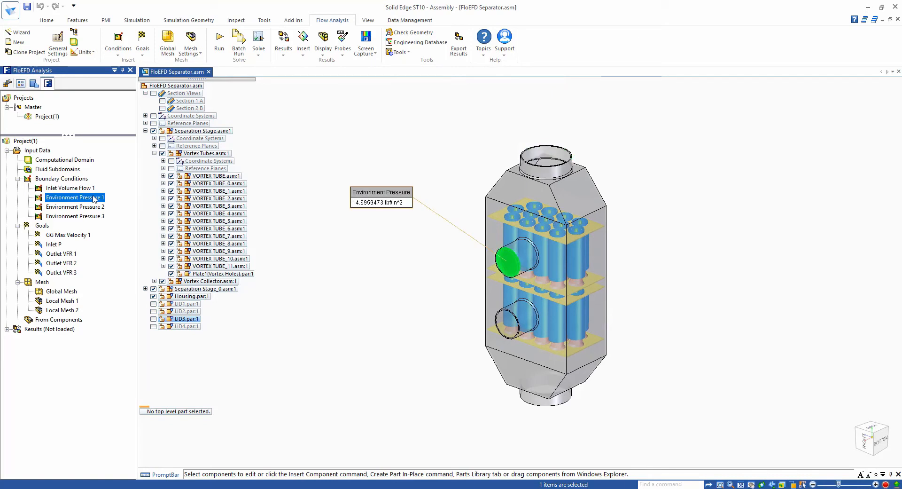
left_click(91, 207, "ctrl")
left_click(92, 217, "ctrl")
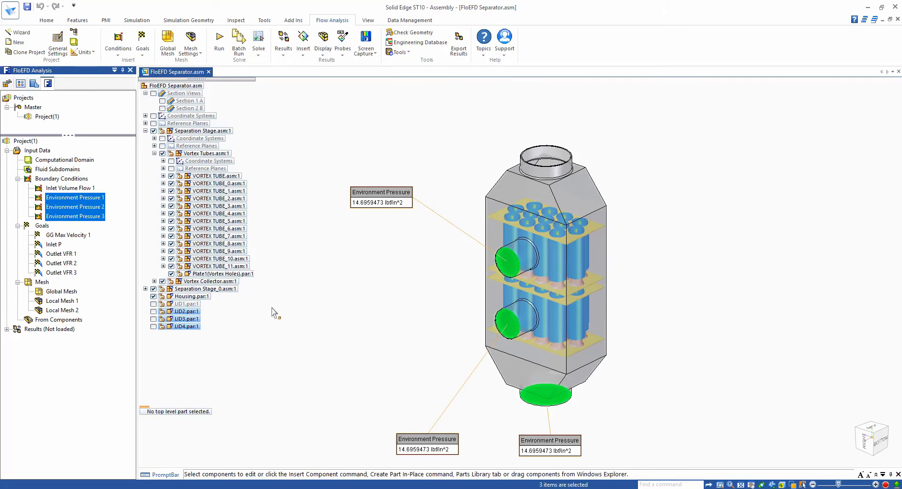
left_click(298, 353)
- Load the project's calculation results and display the Mesh 3 plot
right_click(55, 331)
left_click(77, 337)
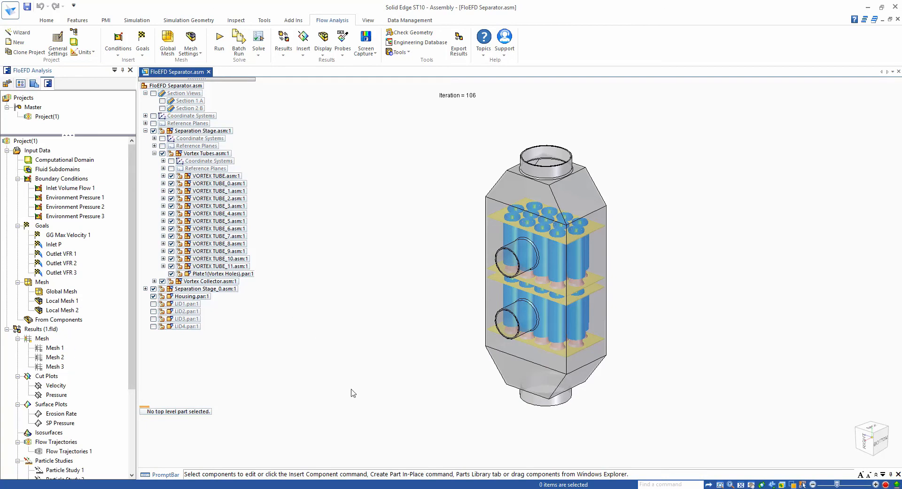
right_click(60, 367)
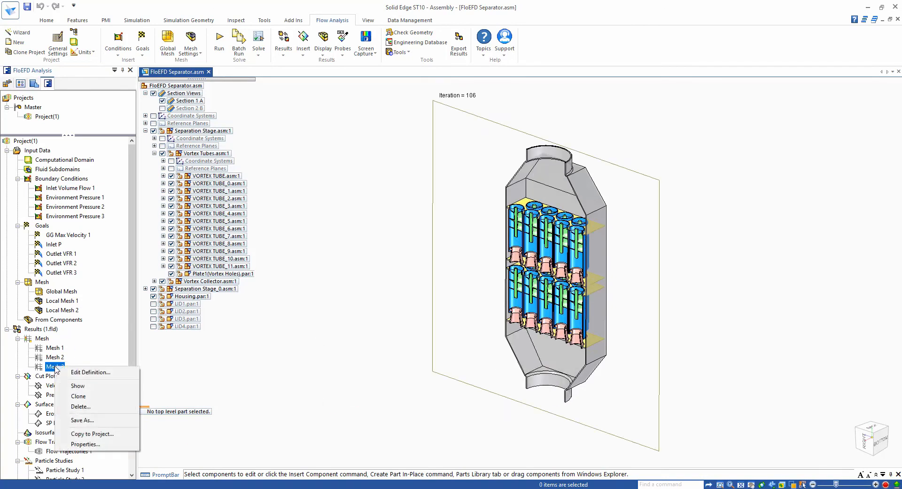
left_click(75, 386)
left_click(373, 371)
- Examine the Mesh 3 refinement levels around the vortex tubes and collectors, both close up and across the whole section
scroll(366, 313, "up", 8)
middle_click_drag(390, 294, 358, 289)
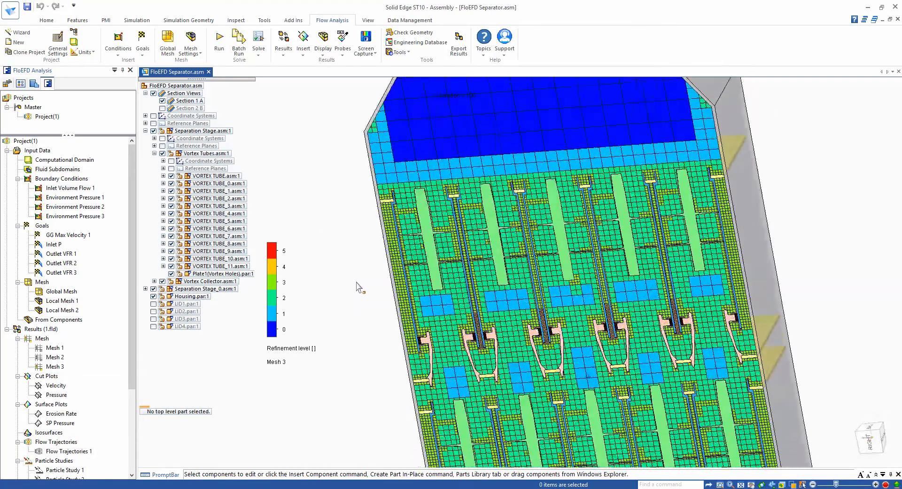
scroll(356, 300, "up", 6)
scroll(355, 313, "down", 8)
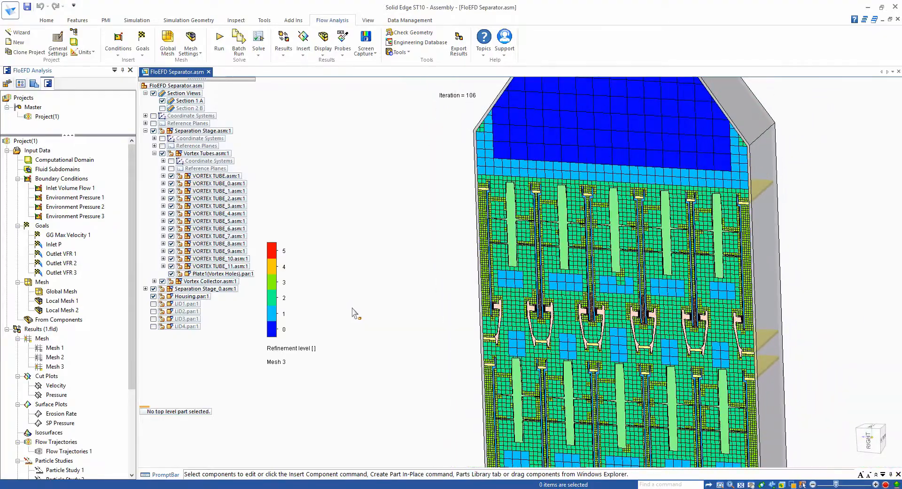
scroll(352, 310, "up", 8)
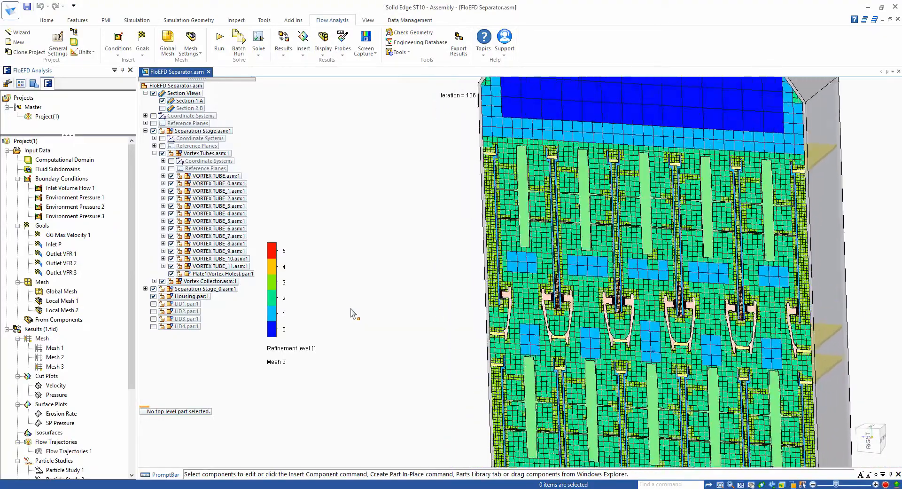
scroll(352, 311, "up", 3)
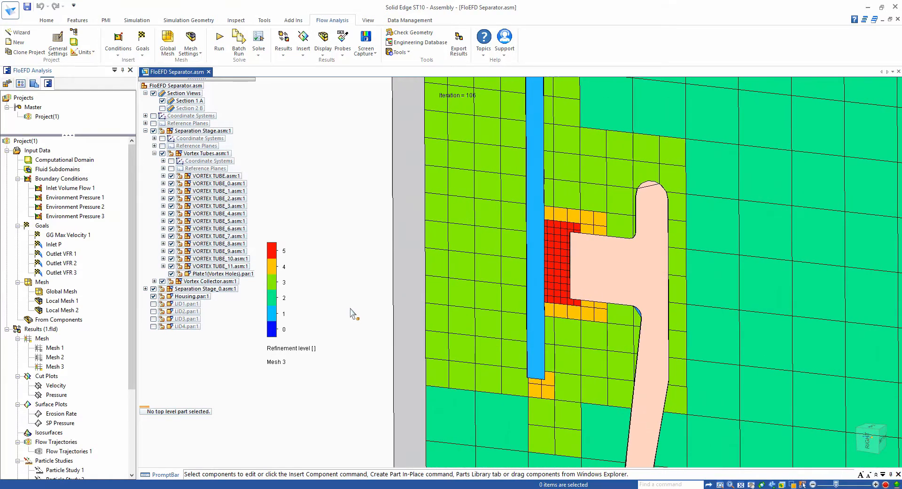
scroll(352, 313, "down", 4)
scroll(352, 313, "down", 4)
scroll(352, 313, "down", 4)
scroll(351, 314, "down", 5)
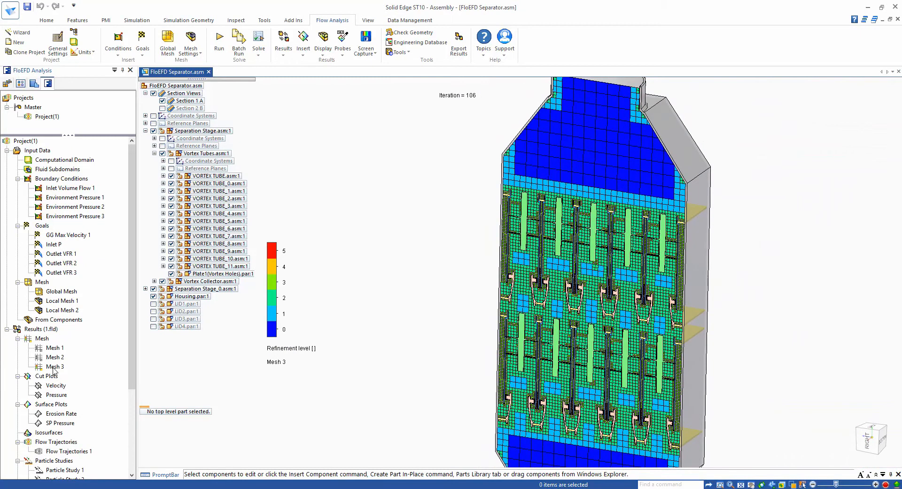
- Replace the Mesh 3 plot with the Velocity cut plot and hide Housing.par:1
right_click(58, 368)
left_click(74, 387)
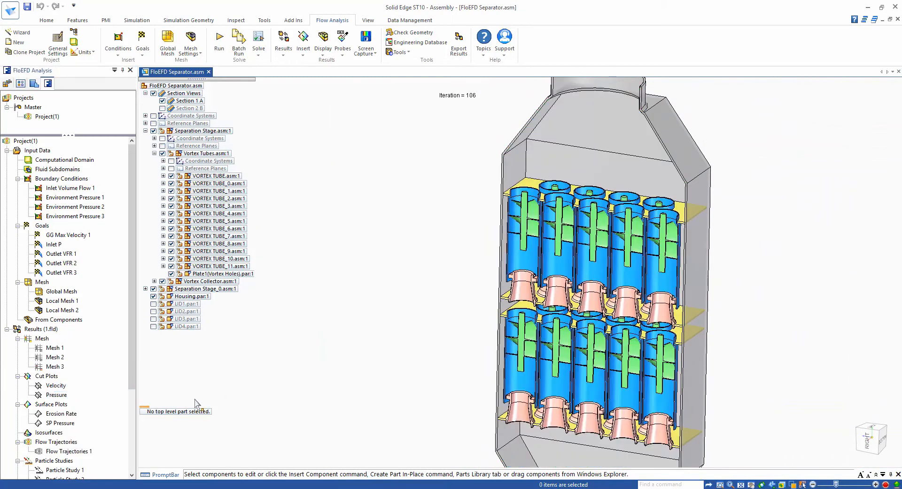
right_click(55, 386)
left_click(113, 288)
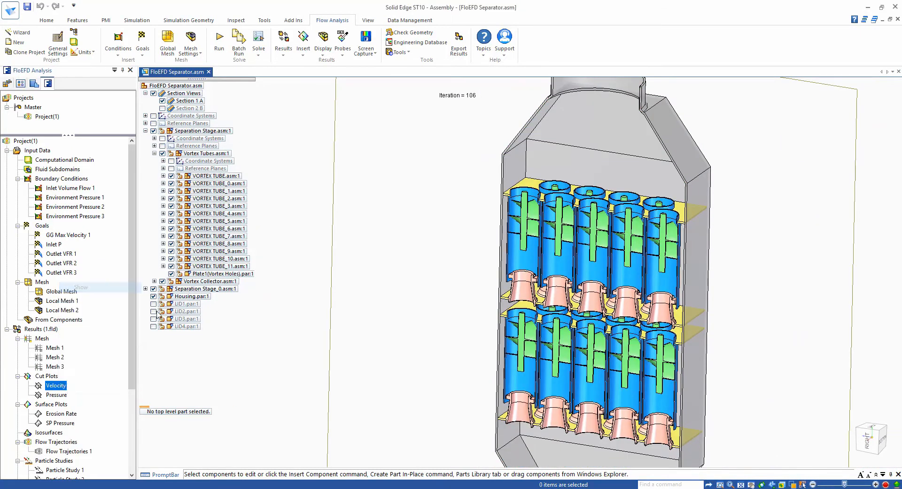
left_click(154, 297)
- Probe the velocity on the cut plot in the chamber between the inlet and the upper vortex tubes
left_click(343, 45)
left_click(355, 64)
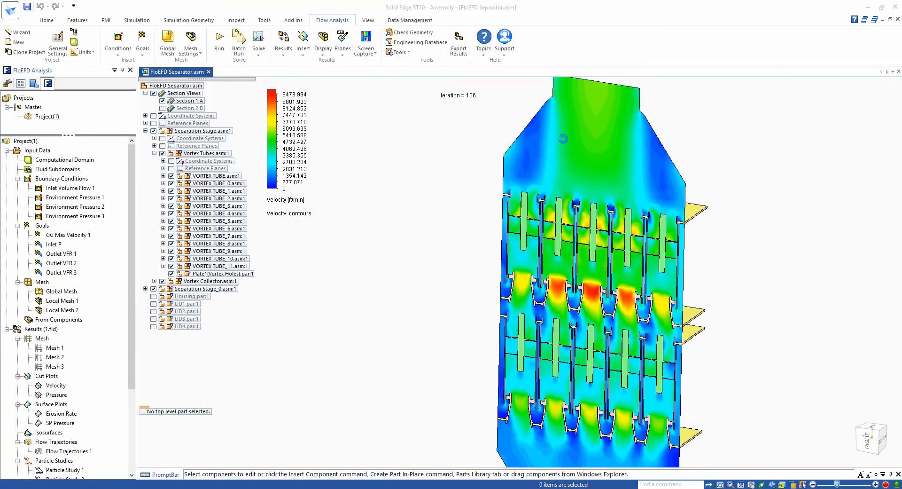
left_click(590, 151)
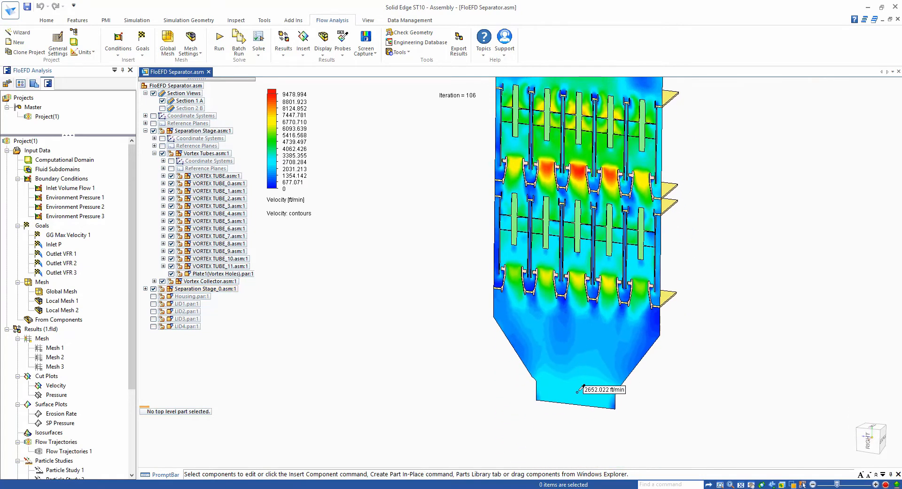
- Hide the Velocity cut plot and show the Pressure cut plot instead
right_click(60, 390)
left_click(74, 254)
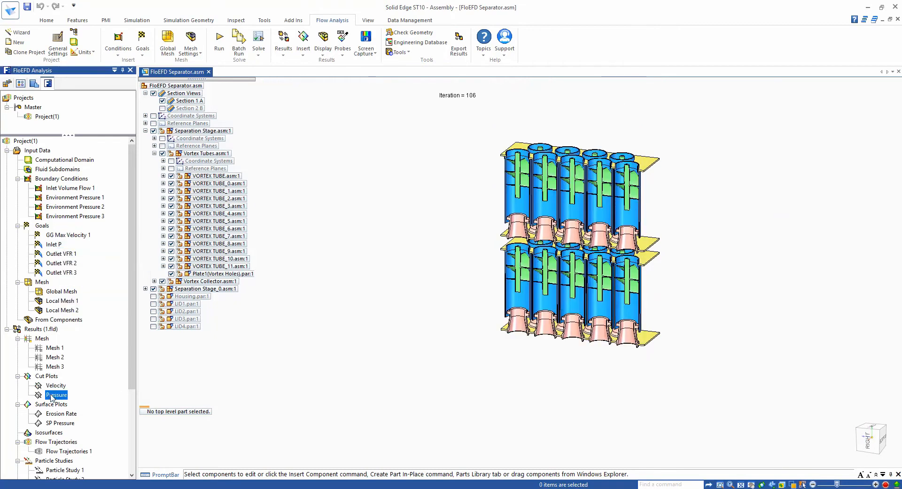
right_click(52, 395)
left_click(71, 294)
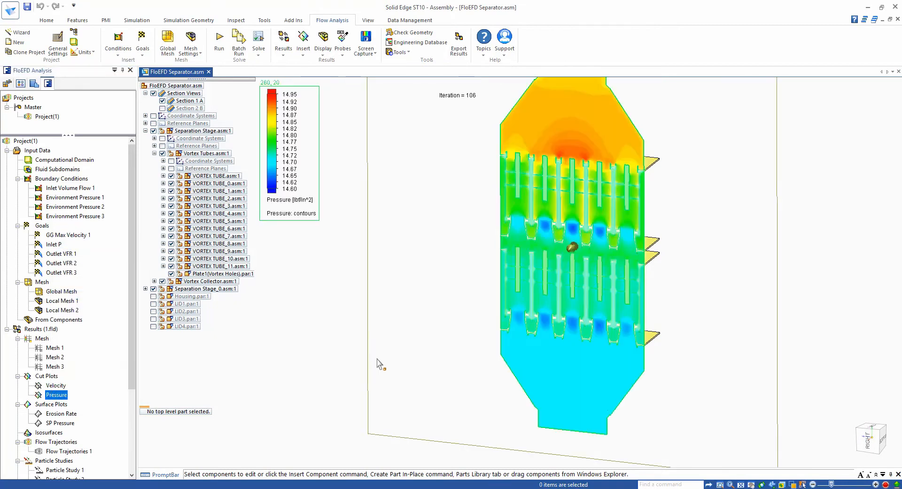
left_click(420, 366)
- Probe the pressure on the cut plot at the separator's upper inlet and near its lower outlet
mouse_move(574, 164)
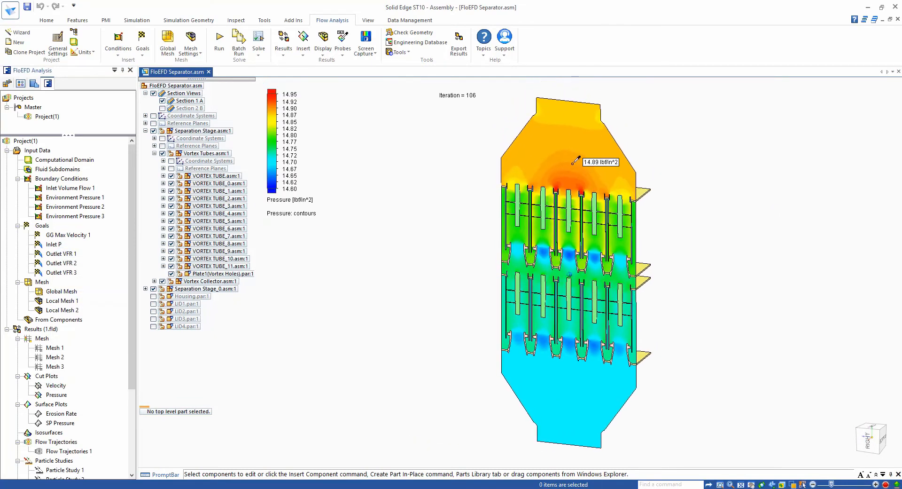
left_click(569, 112)
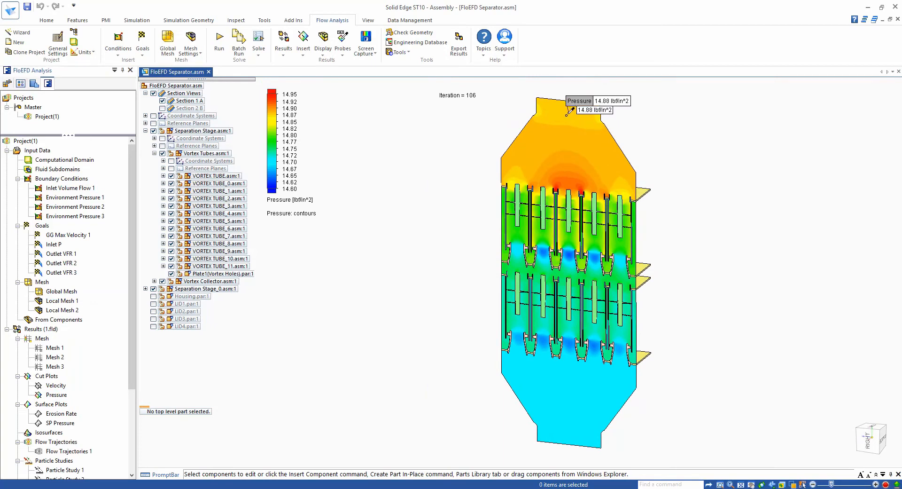
left_click(574, 422)
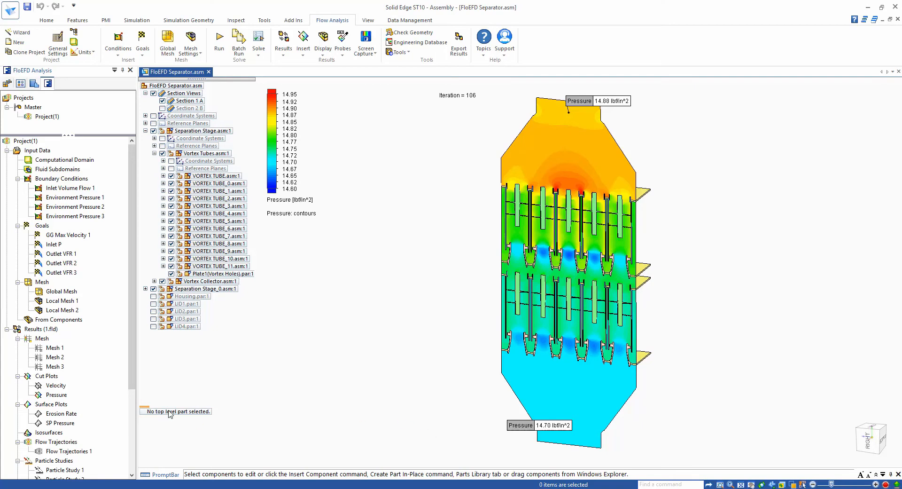
- Hide the Pressure cut plot and delete all pressure probe labels
right_click(57, 395)
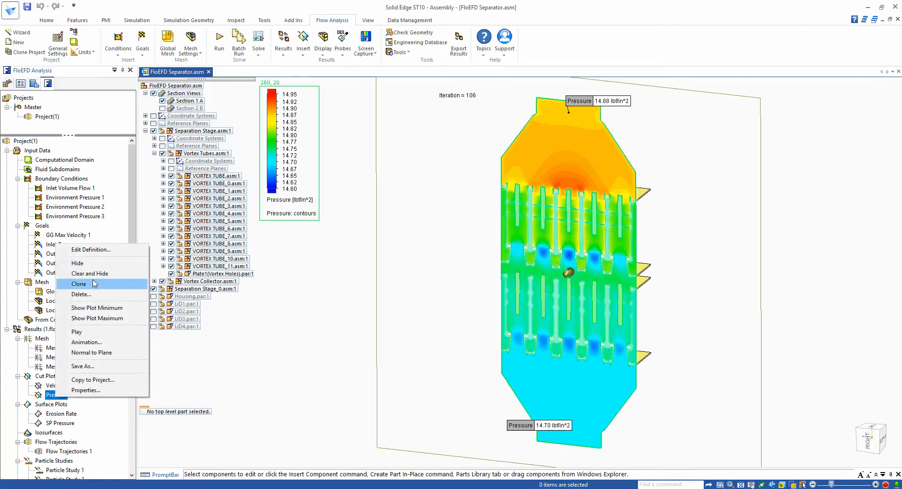
left_click(93, 263)
scroll(135, 359, "down", 4)
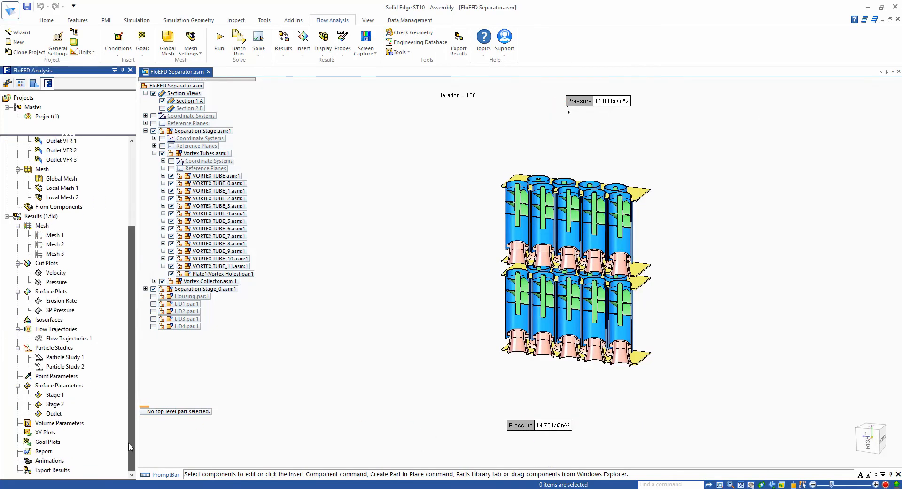
right_click(533, 432)
left_click(558, 417)
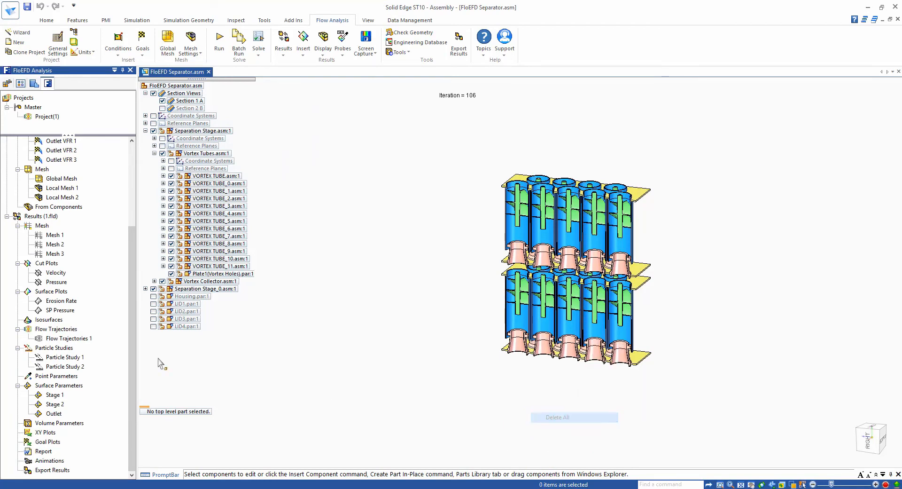
- Show Flow Trajectories 1 in the separator and play its flow animation
right_click(77, 342)
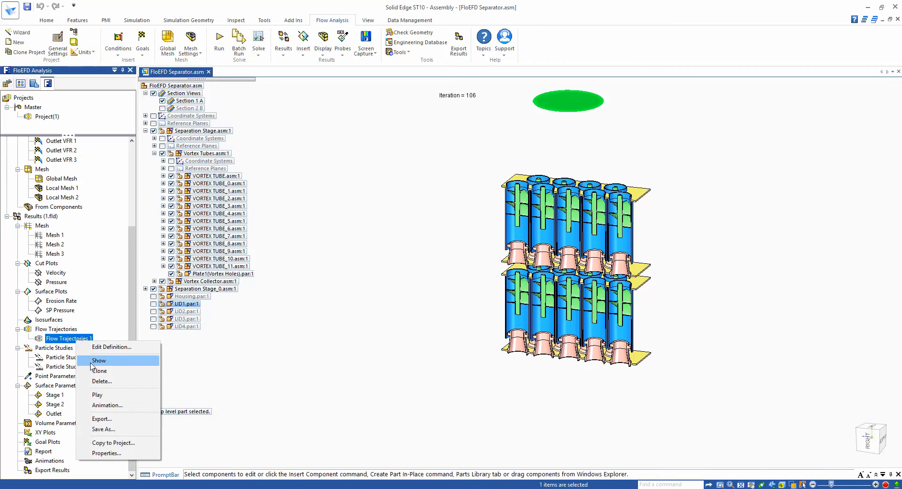
left_click(91, 361)
left_click(300, 392)
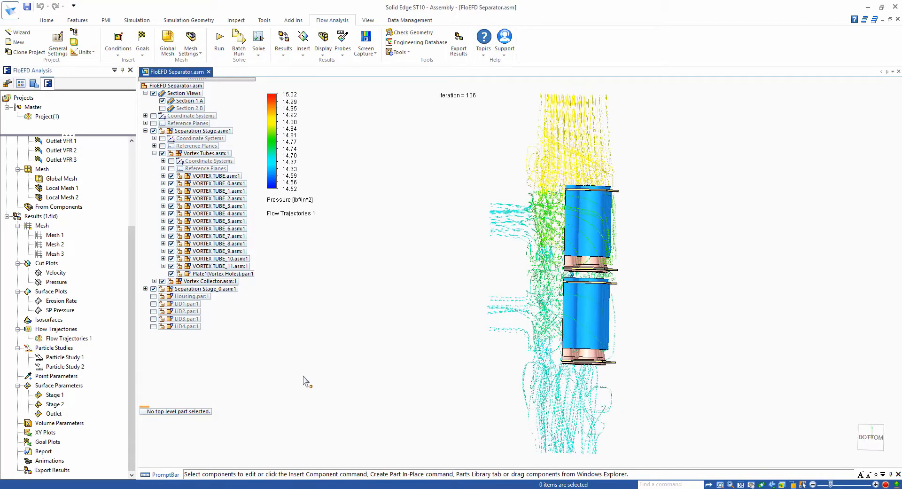
right_click(60, 337)
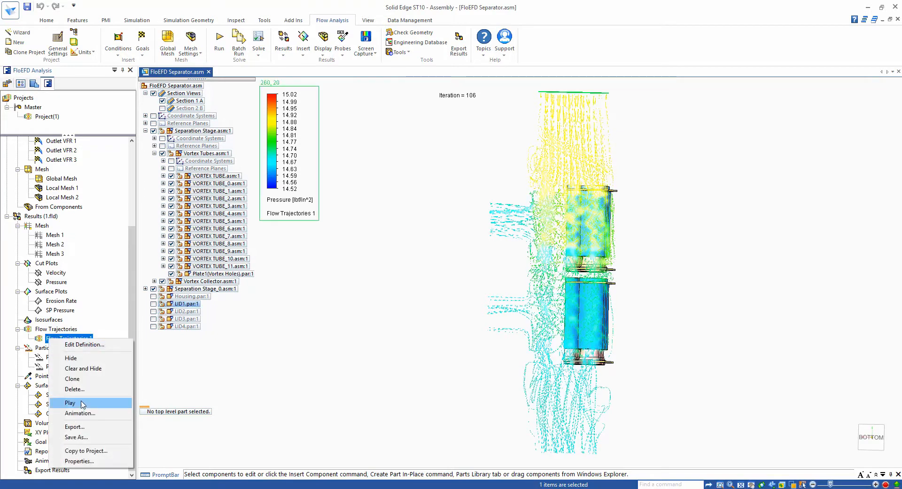
left_click(82, 403)
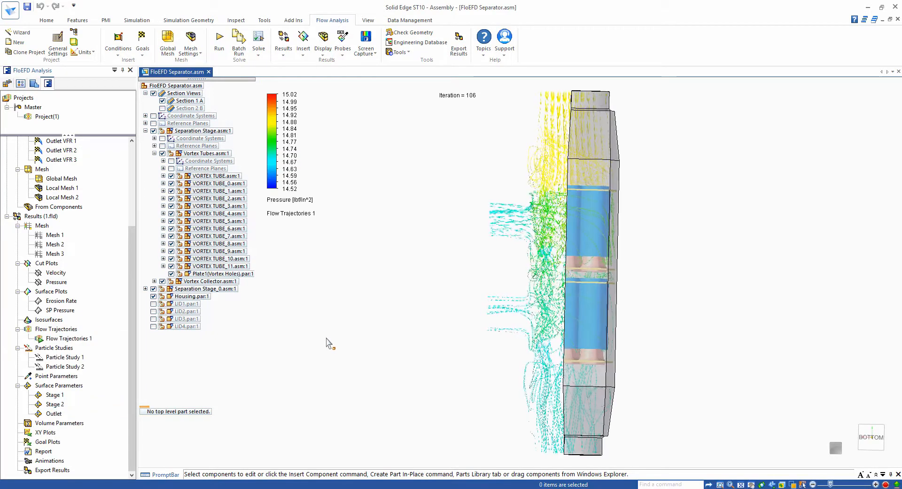
- Switch the assembly's active section view from Section 1 A to Section 2 B
left_click(153, 93)
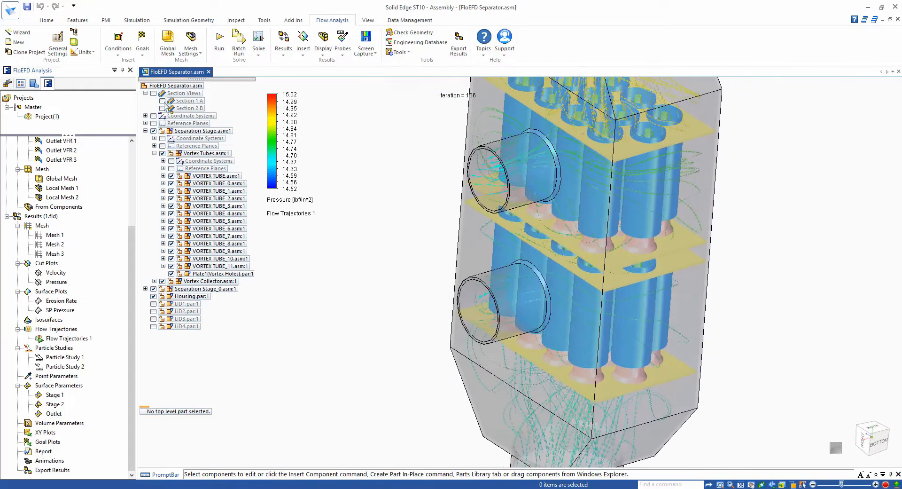
left_click(163, 101)
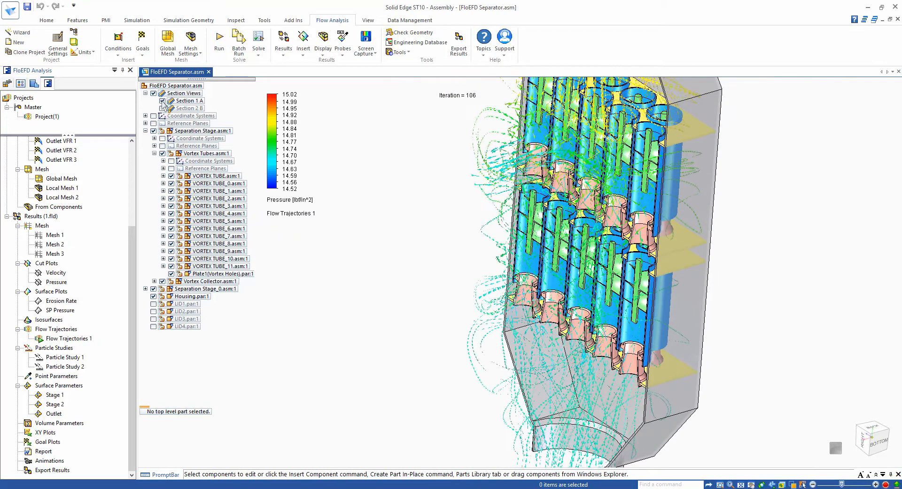
left_click(162, 108)
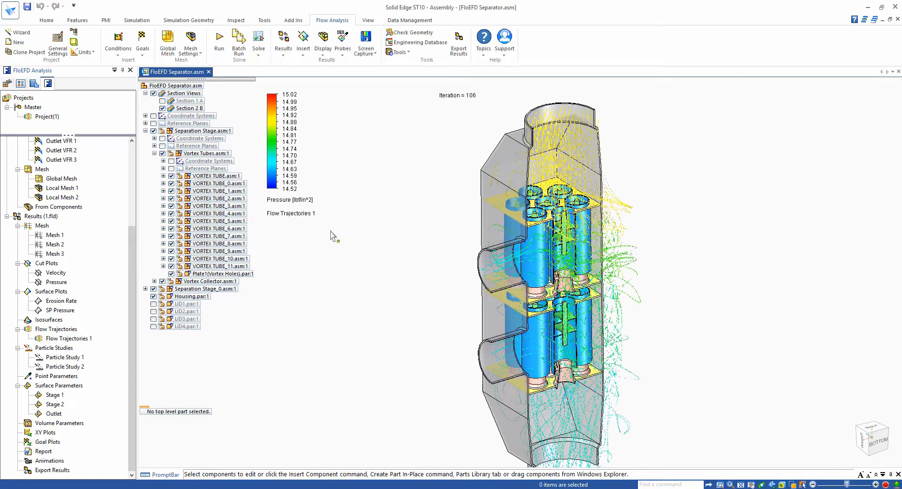
- Hide Flow Trajectories 1 and activate Particle Study 2
right_click(79, 344)
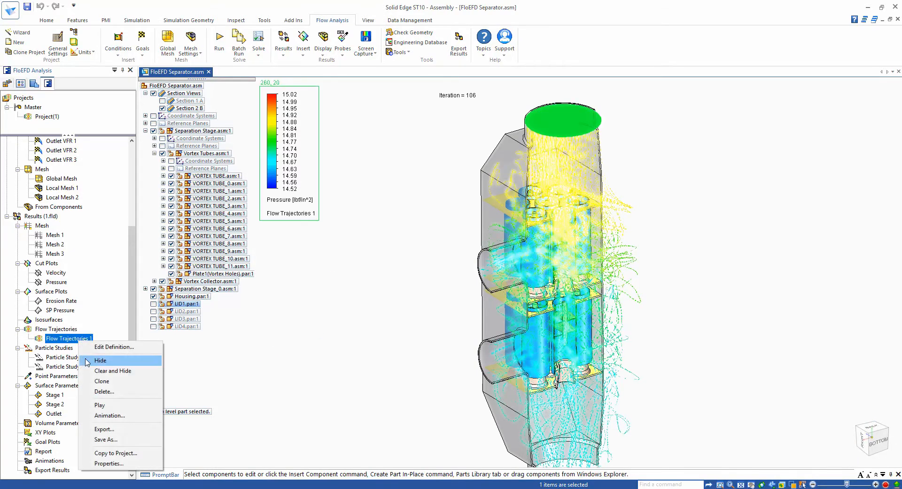
left_click(118, 361)
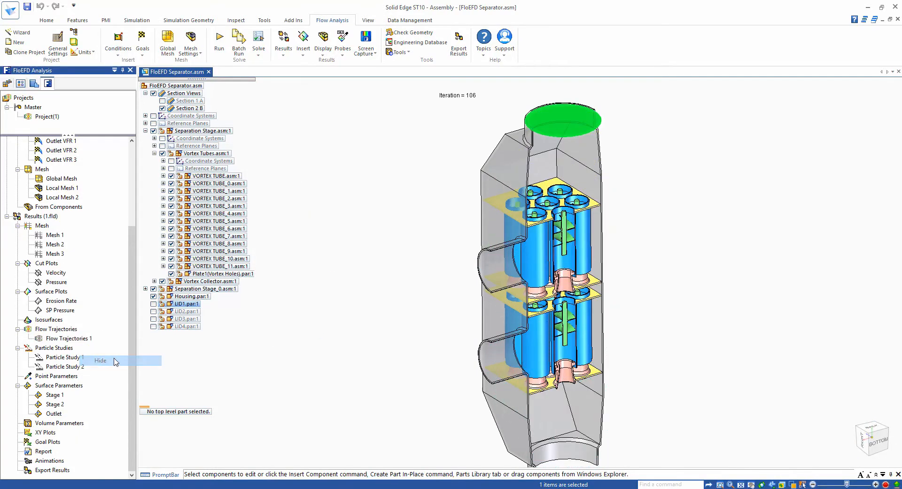
right_click(64, 369)
left_click(76, 376)
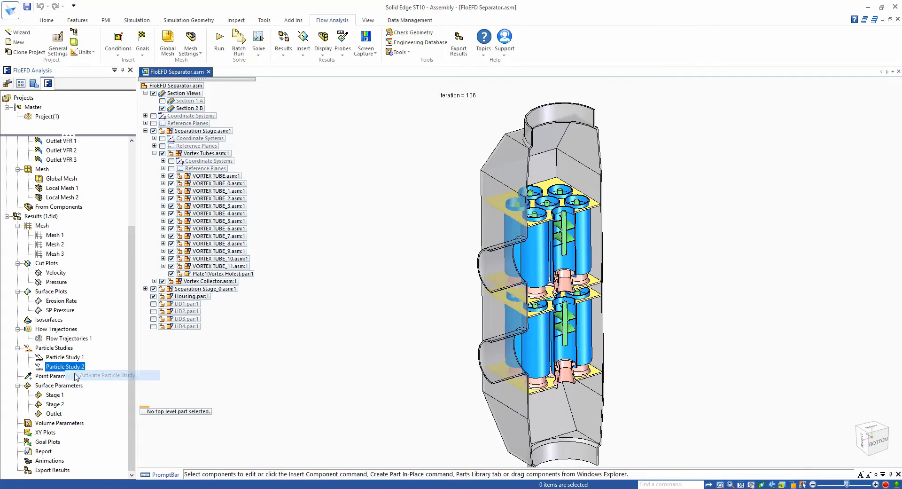
- Look through the 50 Micron, 5 Micron and 0.5 Micron injections of Particle Study 2
scroll(134, 445, "down", 2)
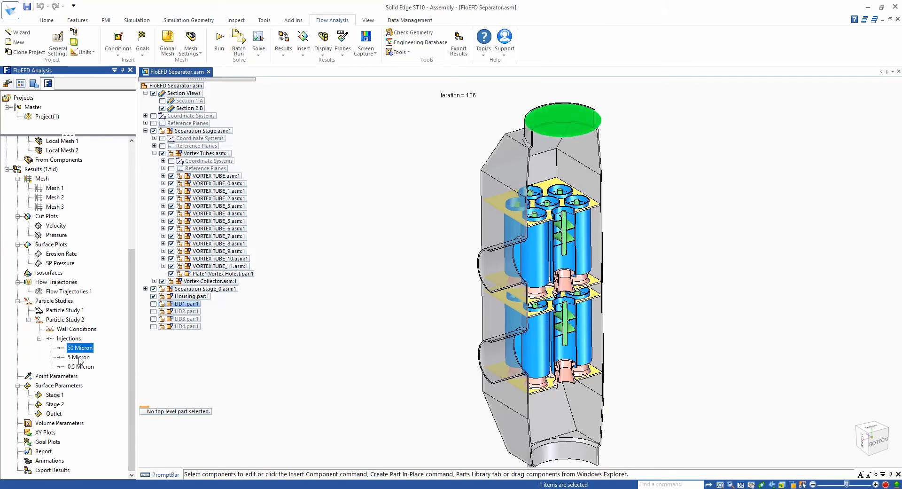
left_click(80, 358)
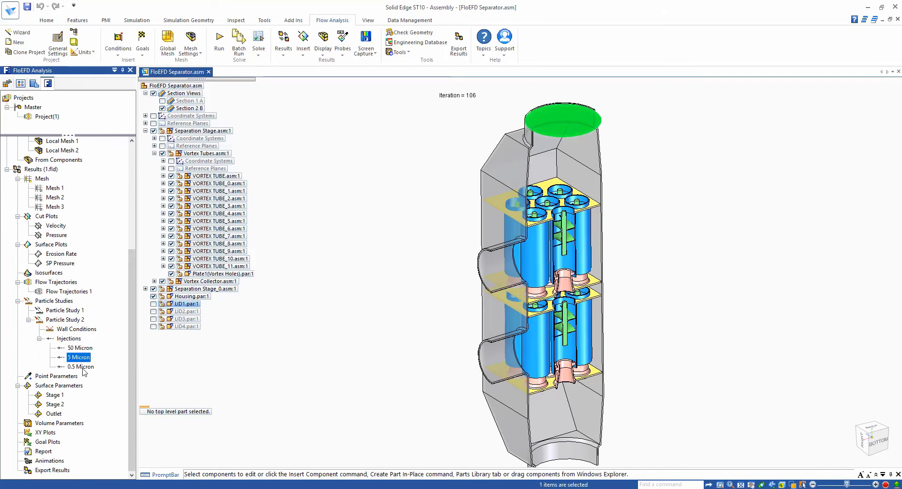
left_click(285, 397)
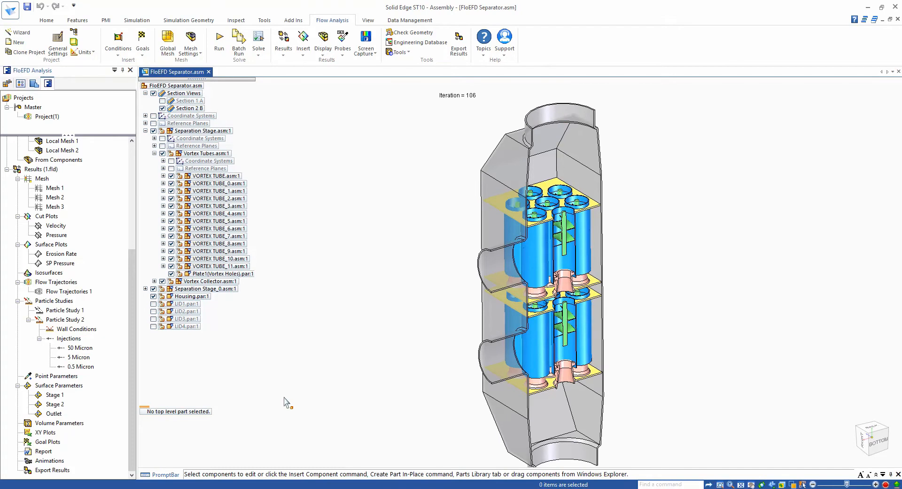
- Review the starting points and particle properties in the 50 Micron injection's definition, and leave it without changes
right_click(79, 349)
left_click(109, 352)
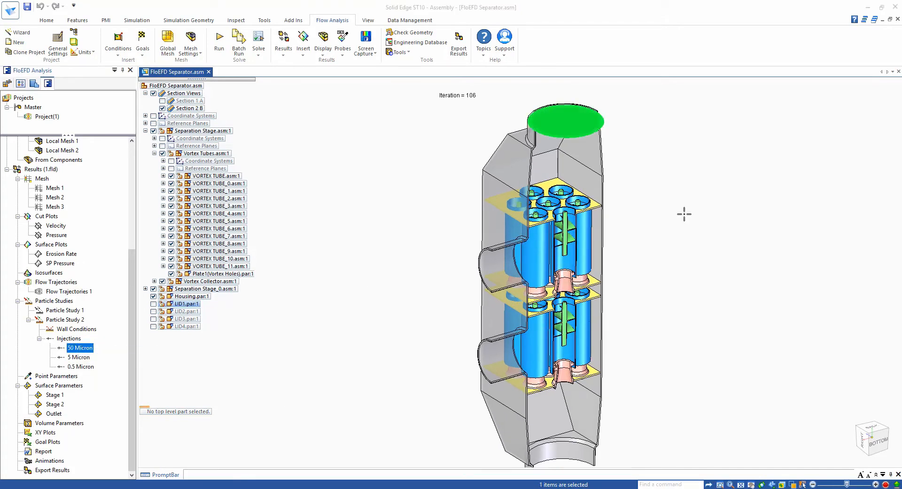
triple_click(680, 157)
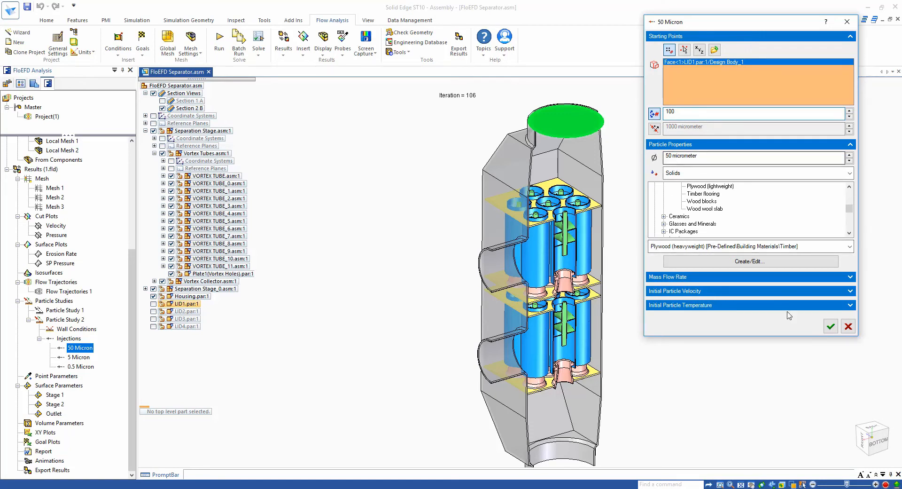
left_click(849, 327)
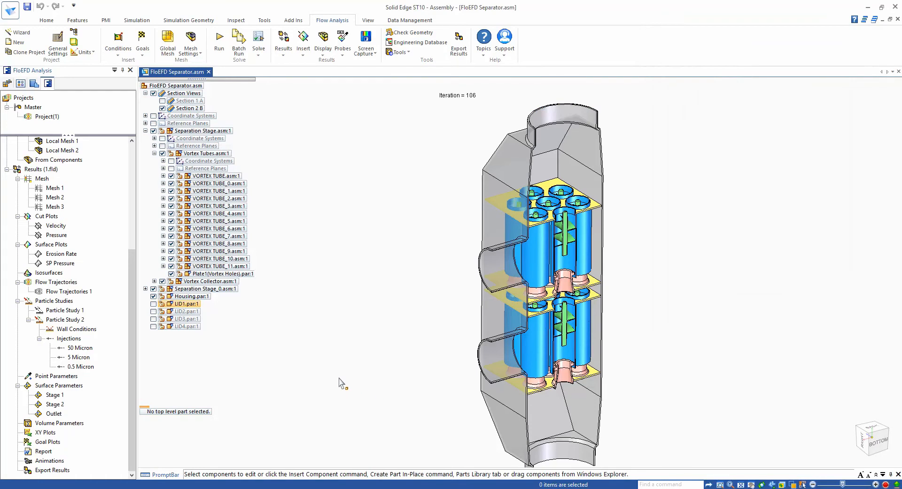
- Run Particle Study 2 to calculate its particle injections
right_click(90, 348)
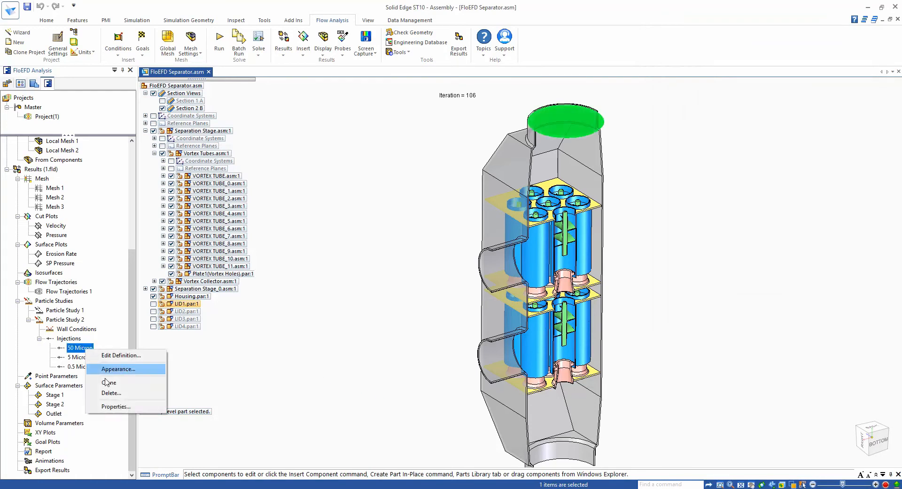
right_click(56, 321)
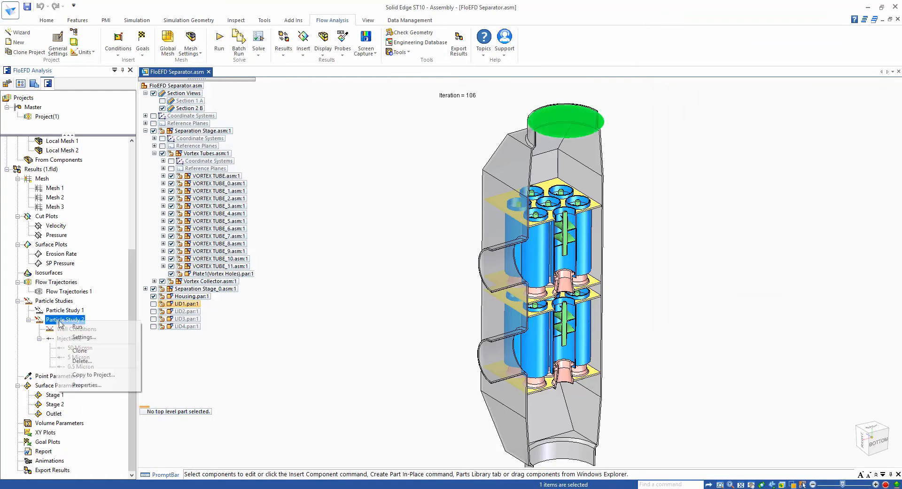
left_click(65, 327)
- Show the 50 Micron injection's particle tracks and play their animation
right_click(74, 348)
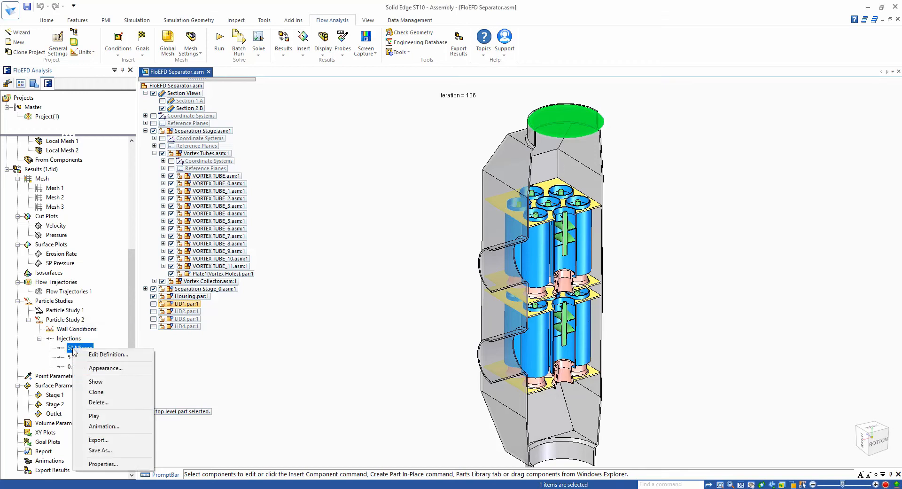
left_click(98, 382)
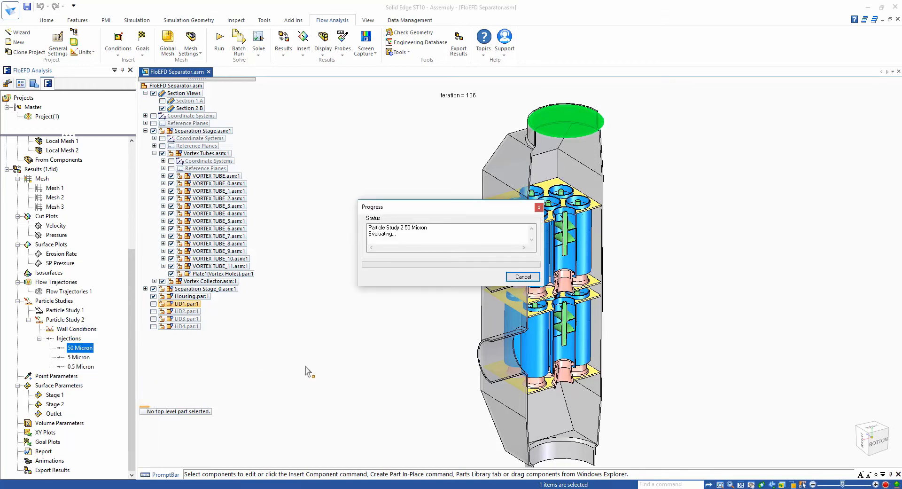
left_click(371, 376)
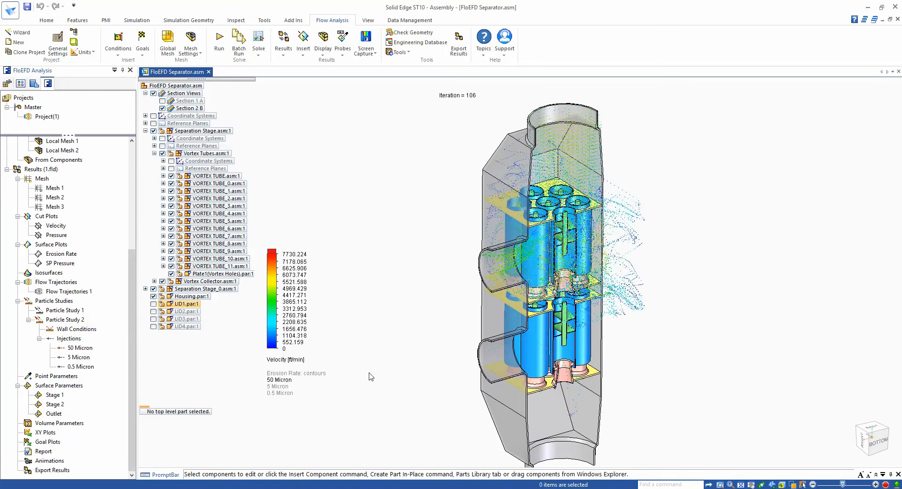
right_click(85, 351)
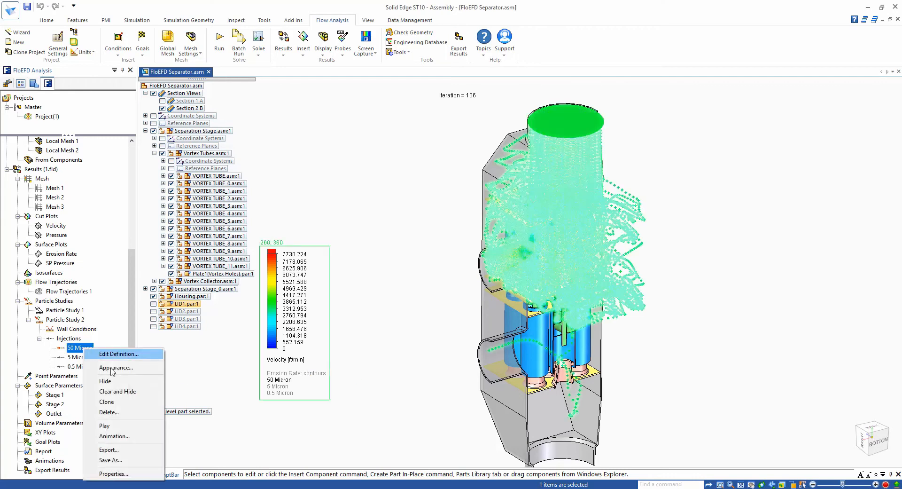
left_click(108, 425)
left_click(413, 363)
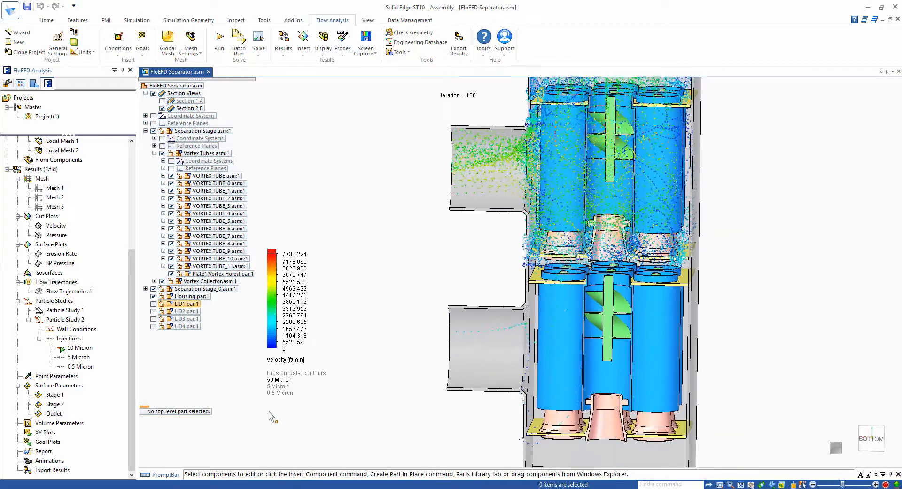
- Hide the 50 Micron particle tracks and play the 5 Micron injection's animation instead
right_click(89, 357)
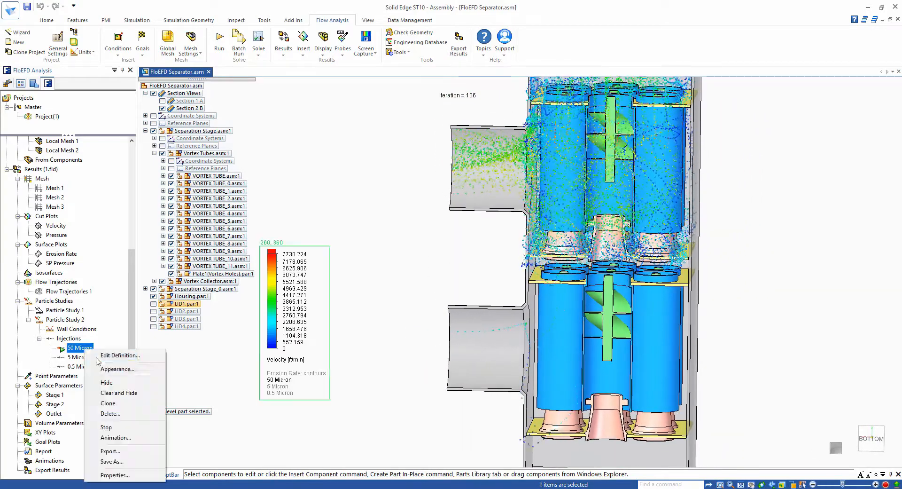
left_click(108, 389)
right_click(86, 361)
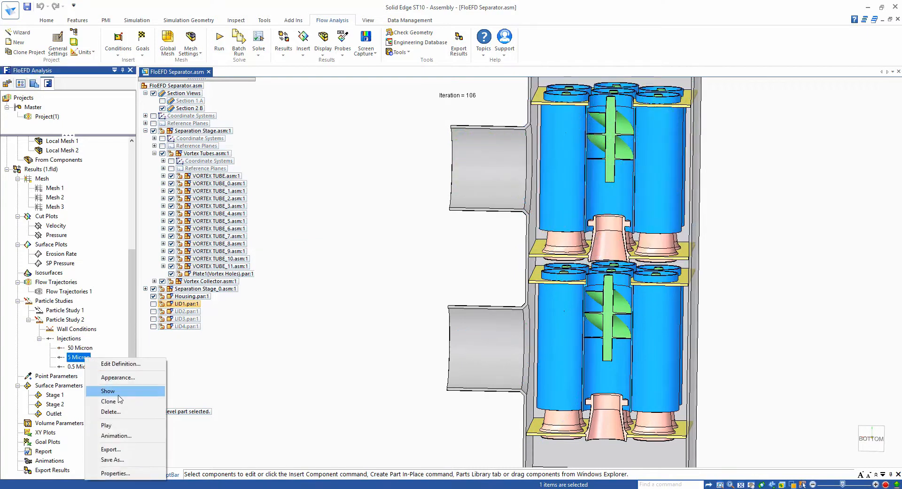
left_click(121, 428)
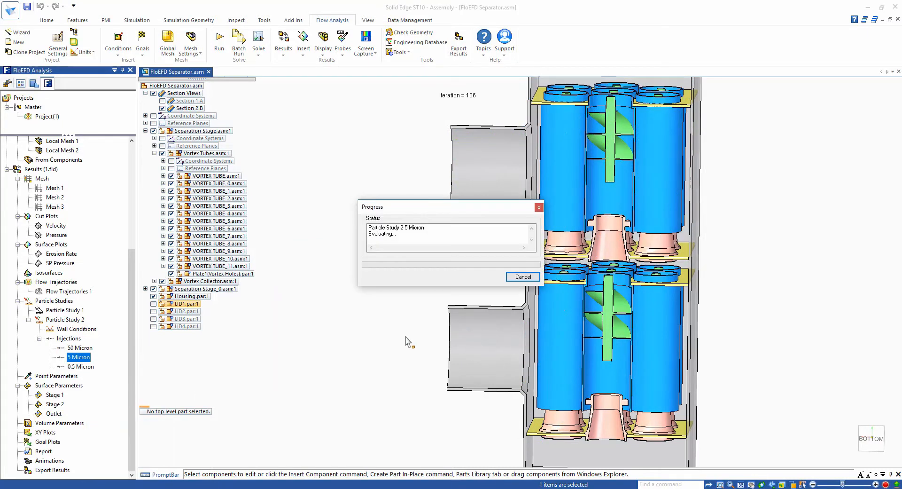
left_click(348, 353)
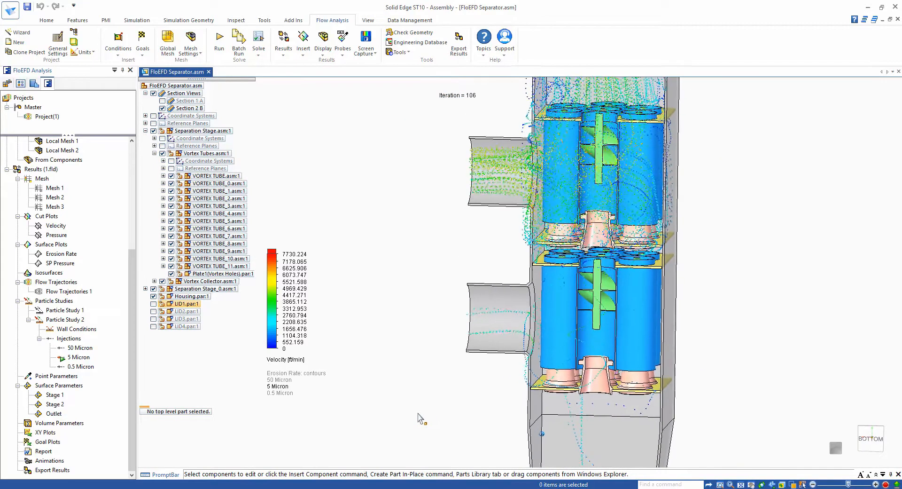
- Replace the 5 Micron tracks with the 0.5 Micron injection's animation, and stop it after viewing the particles' paths
right_click(79, 361)
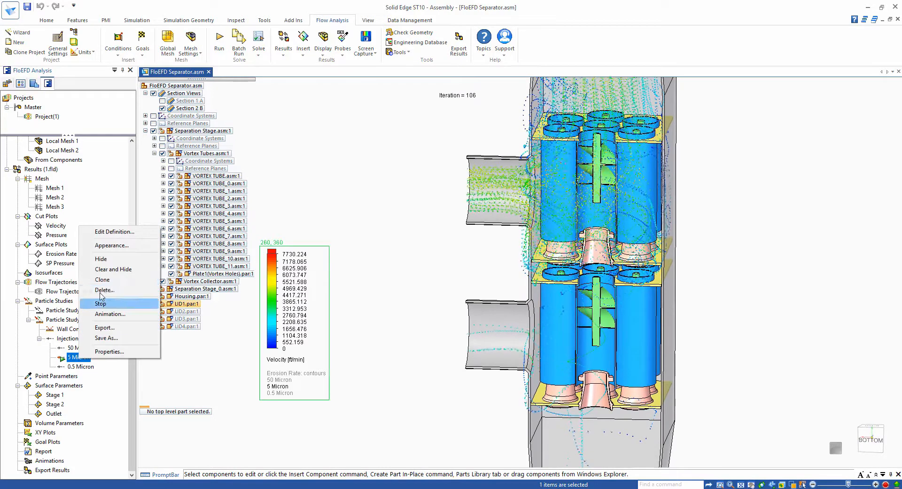
left_click(113, 260)
right_click(85, 367)
left_click(113, 315)
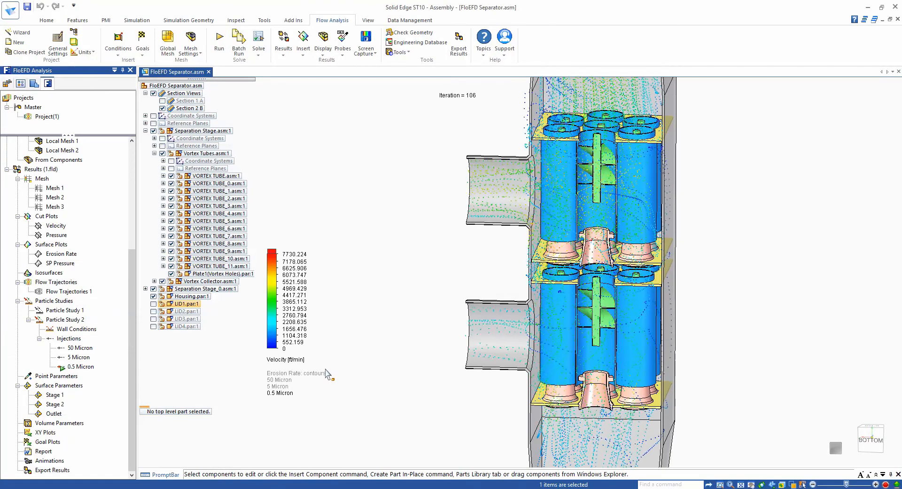
scroll(385, 320, "up", 3)
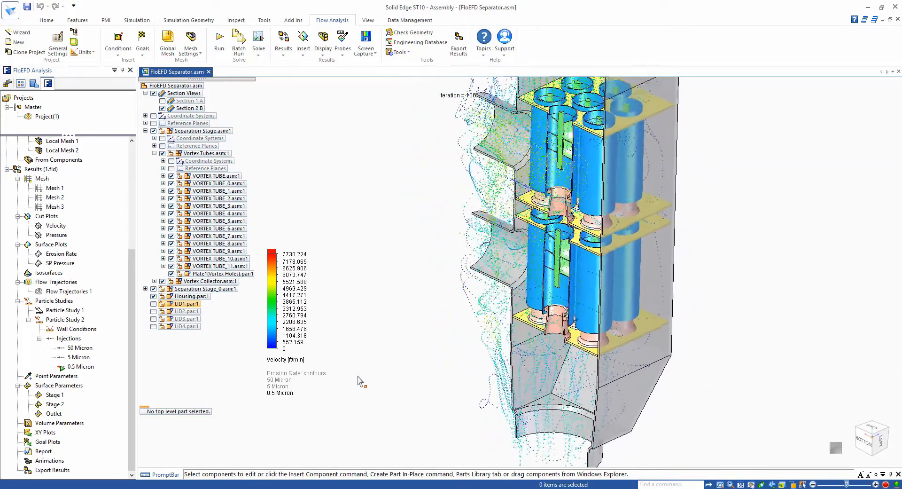
left_click(834, 448)
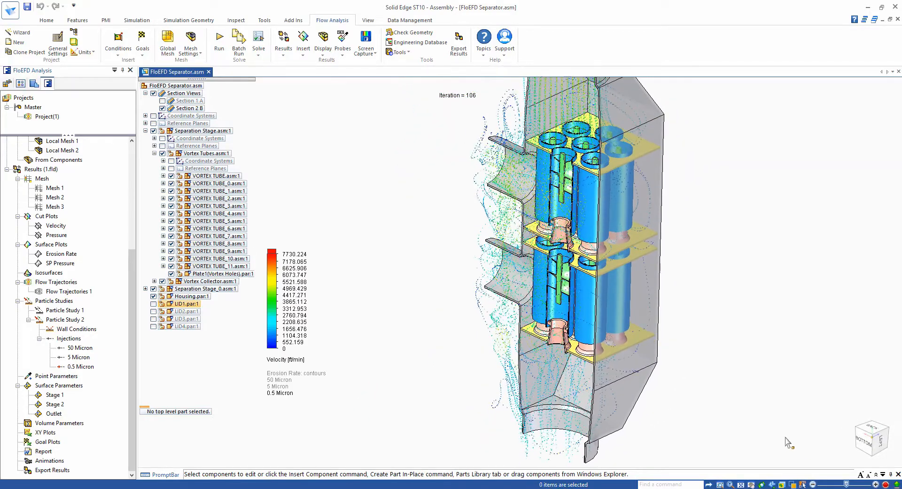
- Activate Particle Study 1 in place of Particle Study 2
right_click(64, 314)
left_click(101, 316)
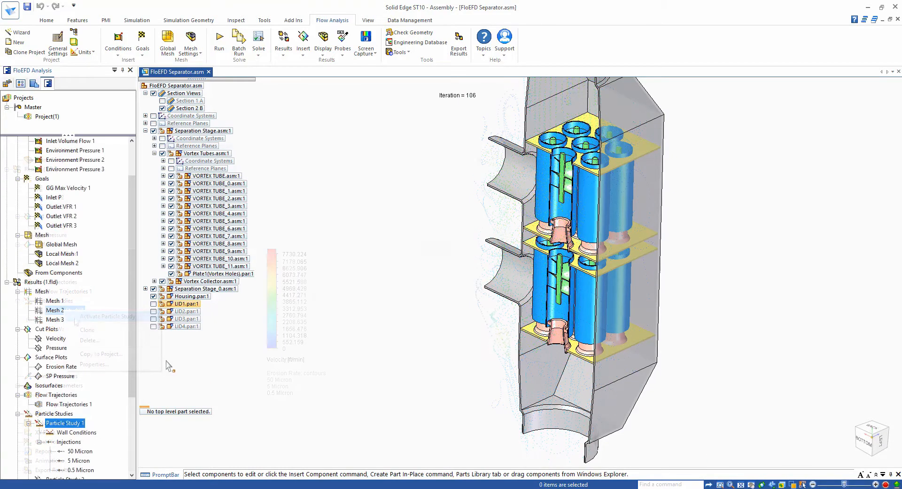
scroll(133, 351, "down", 4)
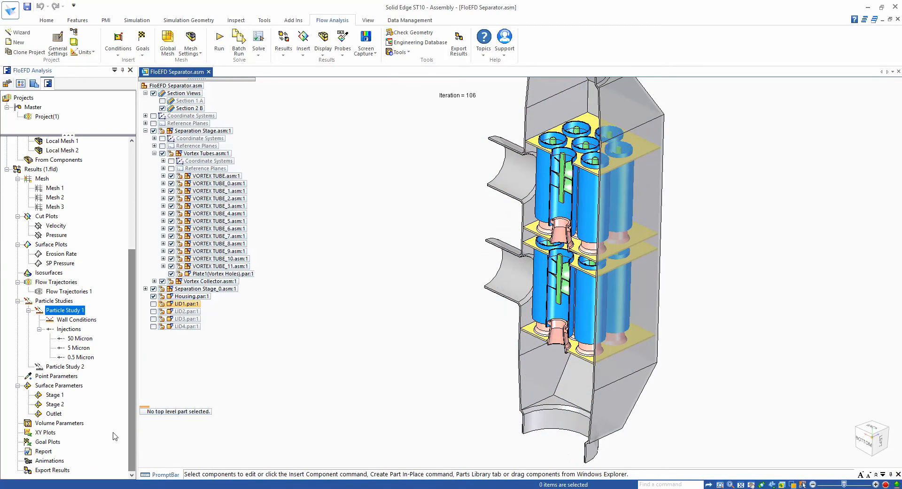
- Open the Stage 1 surface parameters and show the number of particles for each injection size
right_click(55, 399)
left_click(77, 402)
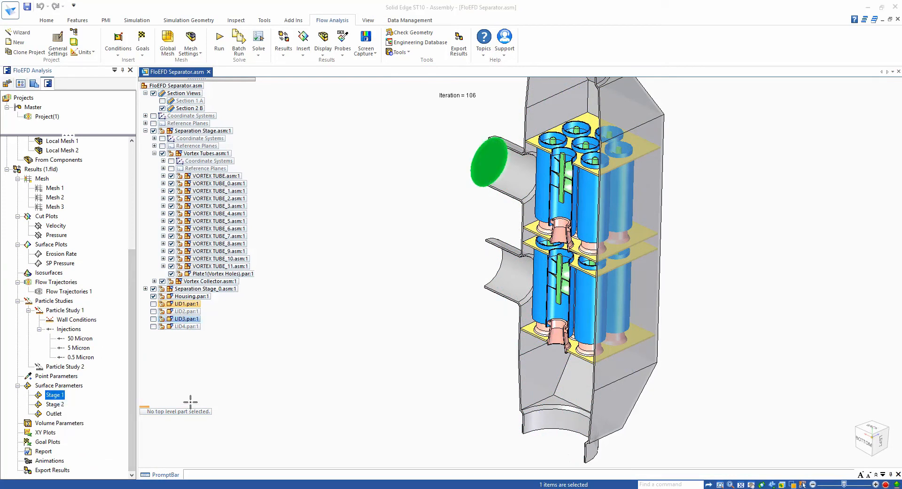
left_click(664, 256)
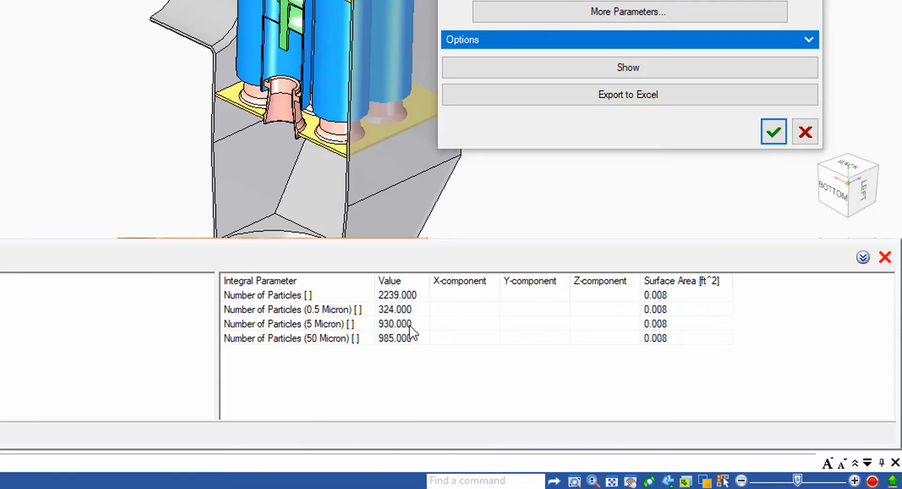
- Check the Stage 1 particle counts for the 0.5 Micron and 5 Micron injections, and close its surface parameters
left_click(402, 310)
left_click(399, 323)
left_click(386, 314)
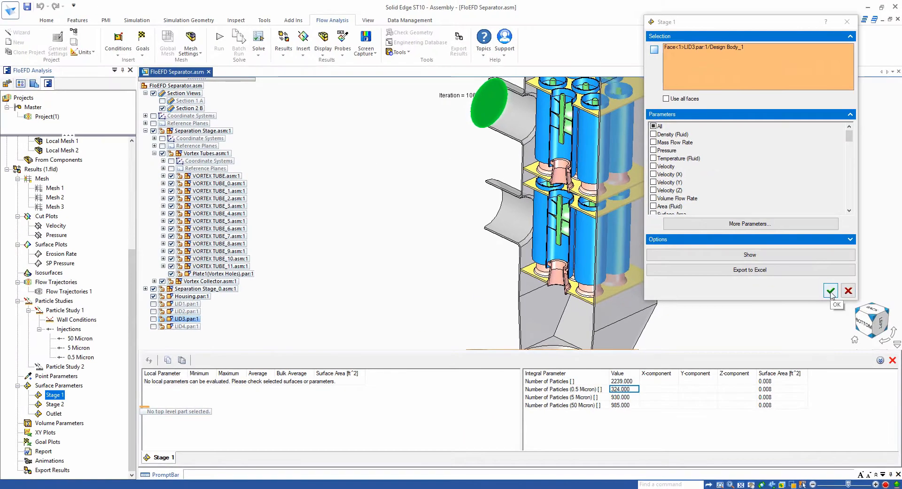
left_click(831, 291)
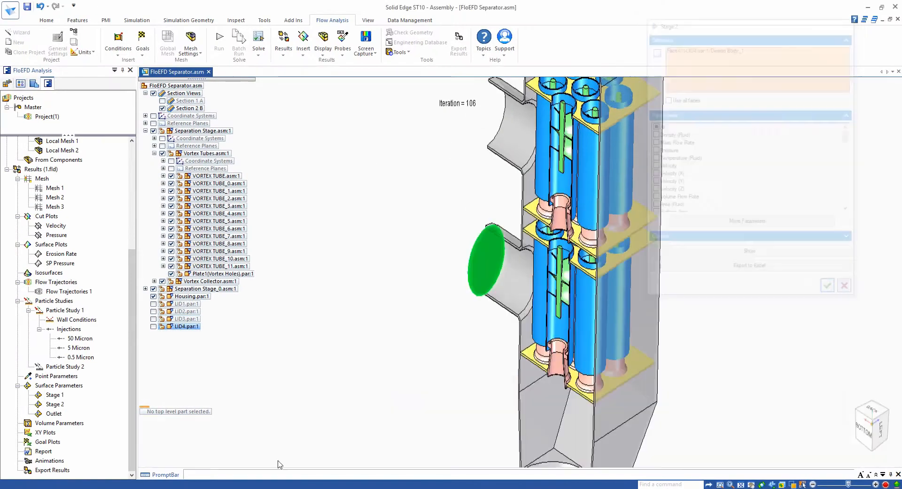
- Show the Outlet surface parameters, check the number of particles for each injection size, and close them
right_click(51, 415)
left_click(61, 421)
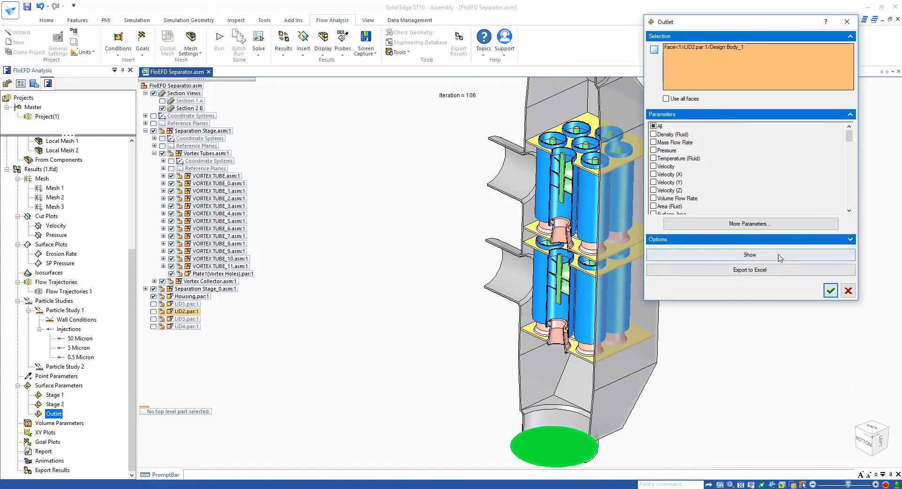
left_click(776, 256)
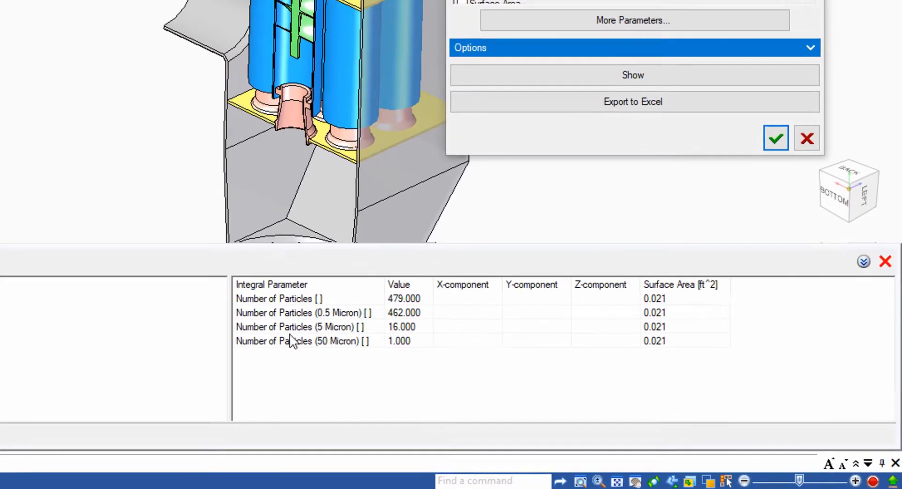
left_click(404, 312)
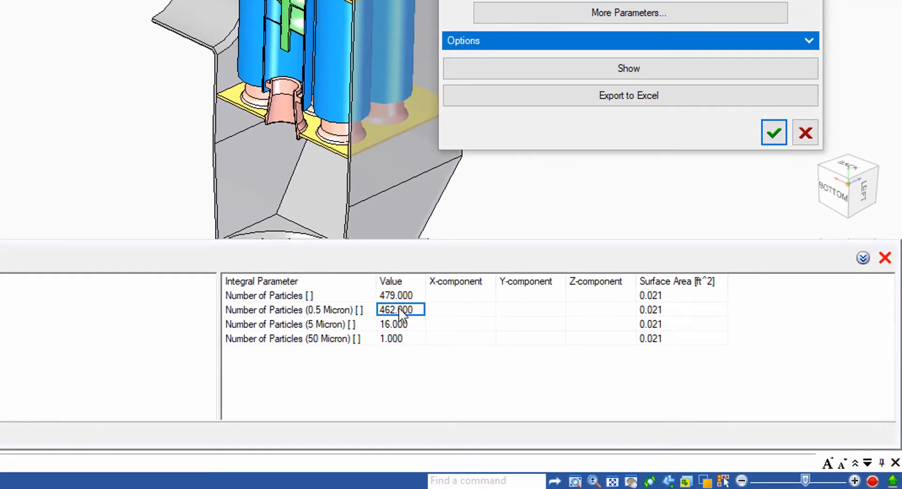
left_click(404, 343)
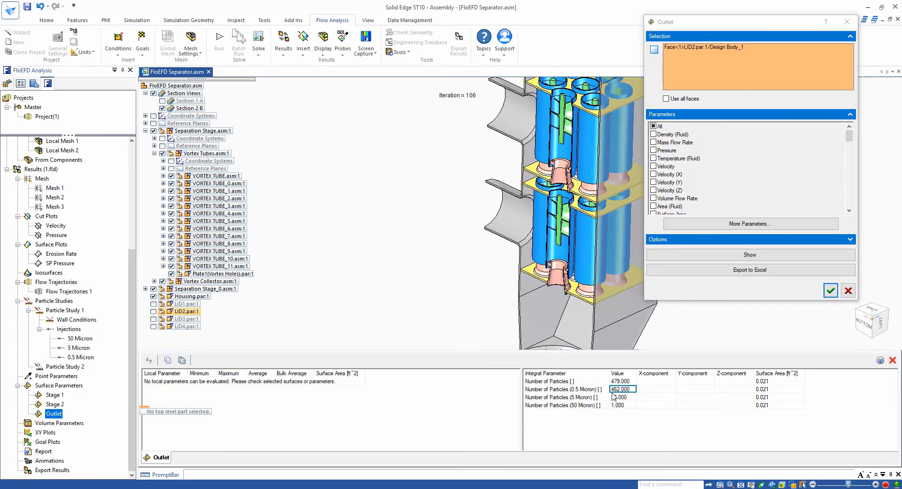
left_click(831, 291)
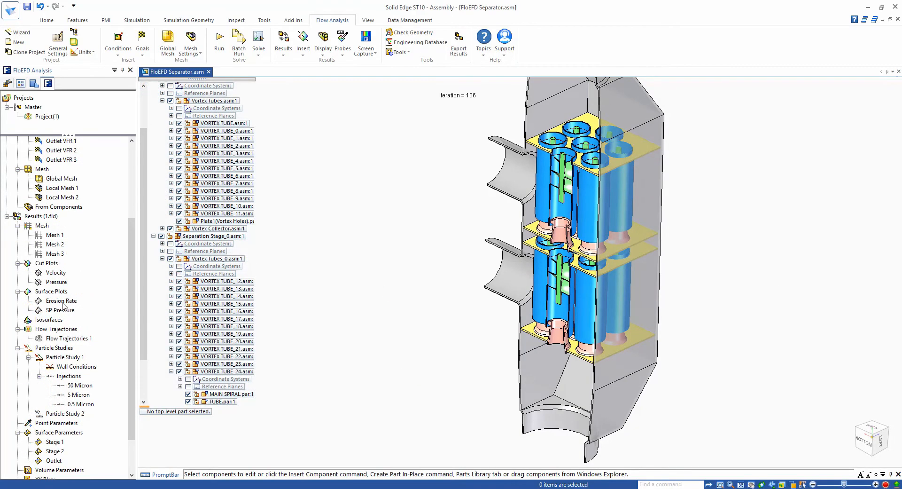
- Show the Erosion Rate surface plot on the vortex tubes' spirals and hide the model geometry around it
left_click(70, 301)
right_click(72, 303)
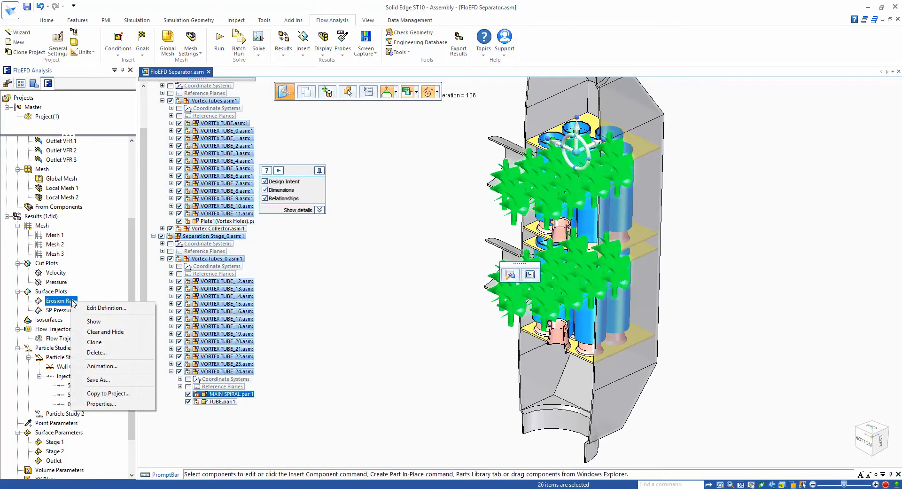
left_click(106, 323)
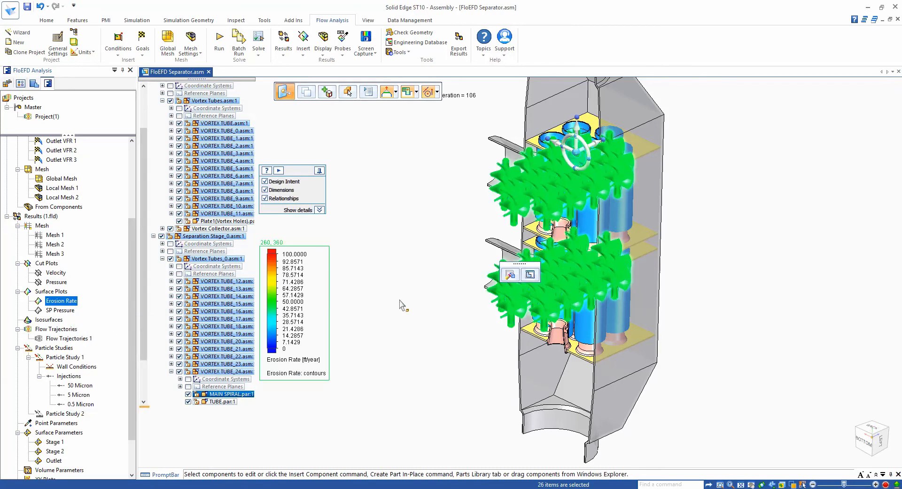
left_click(324, 41)
left_click(333, 64)
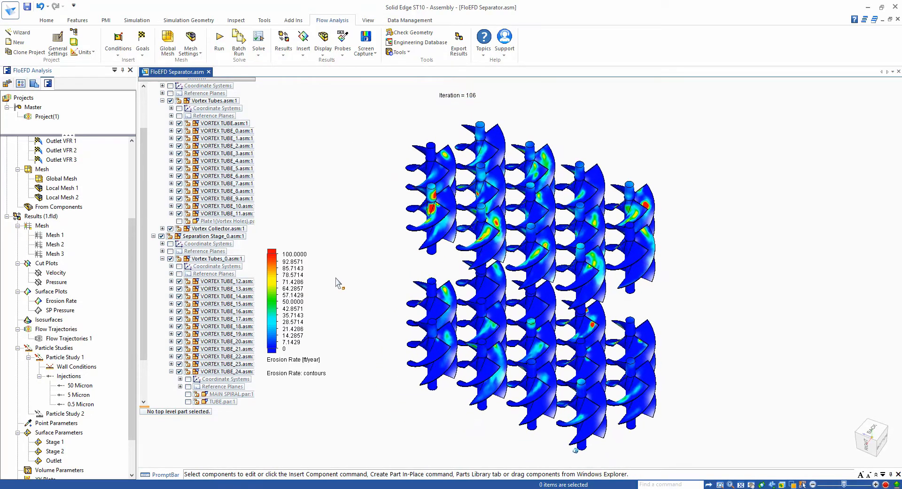
- Display the separator's model geometry again
left_click(323, 45)
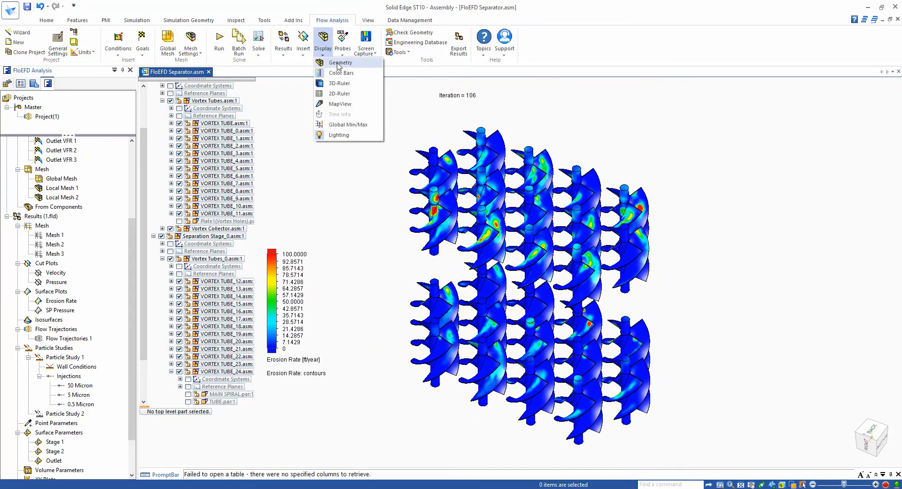
left_click(329, 71)
scroll(132, 409, "down", 1)
scroll(133, 408, "down", 1)
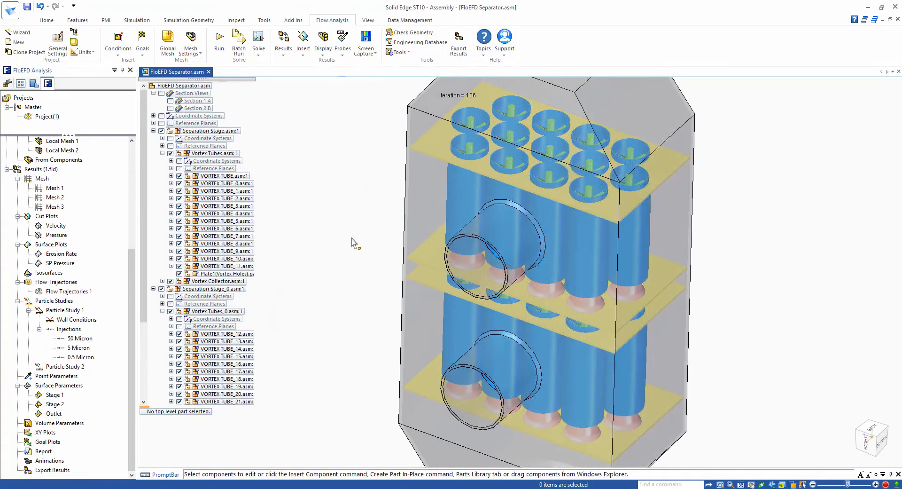